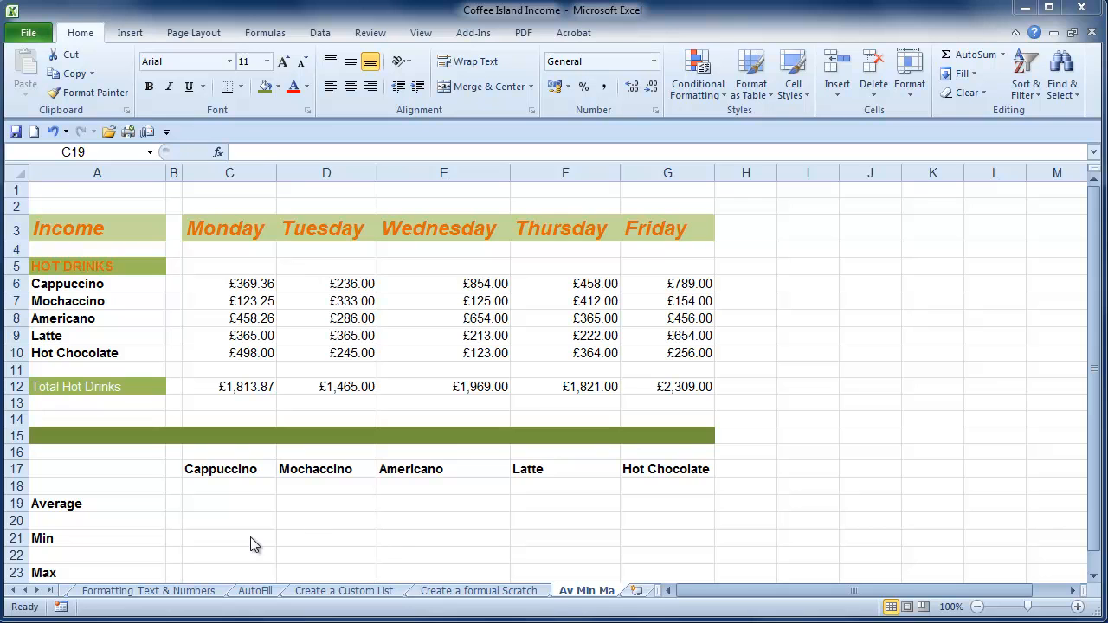
Calculate the Cappuccino average in cell C19 with the AutoSum Average function over C6:G6
click(215, 502)
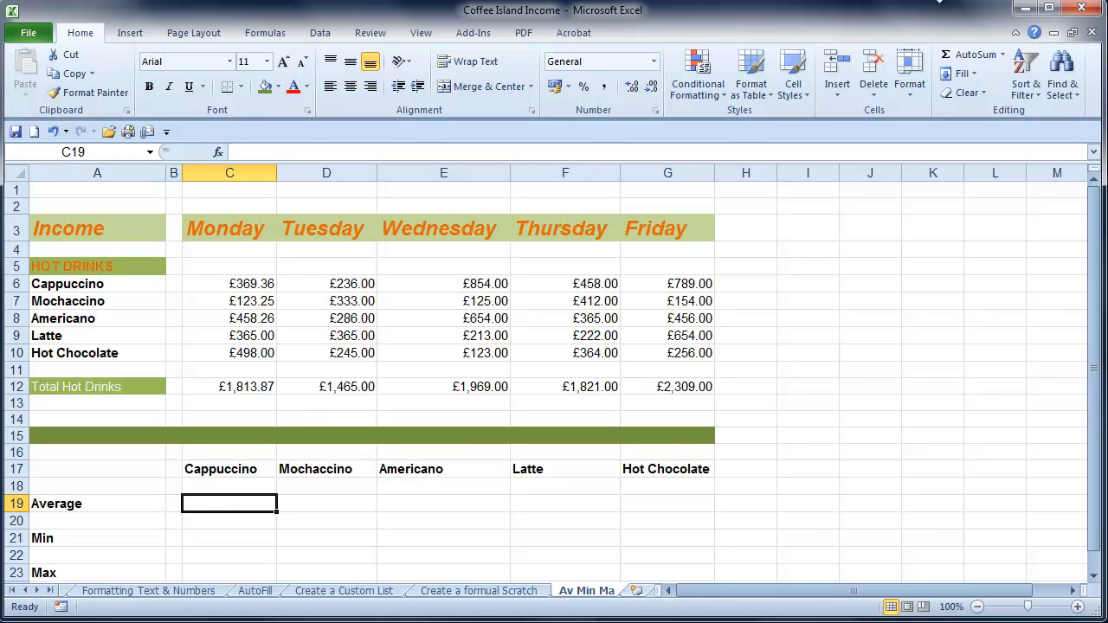
click(1003, 56)
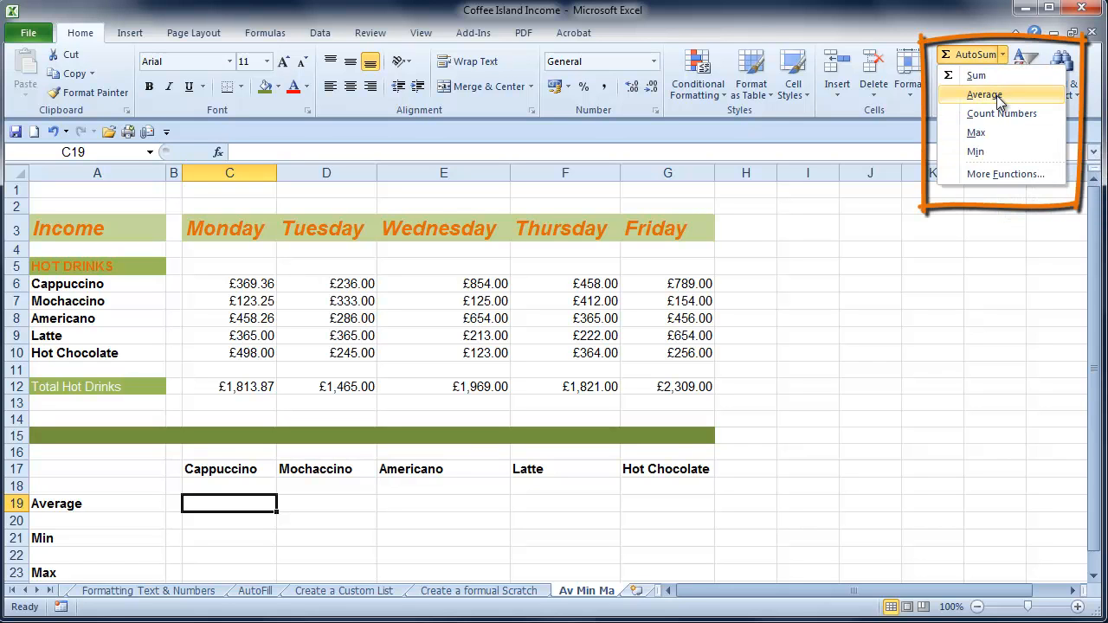
click(1004, 55)
click(280, 38)
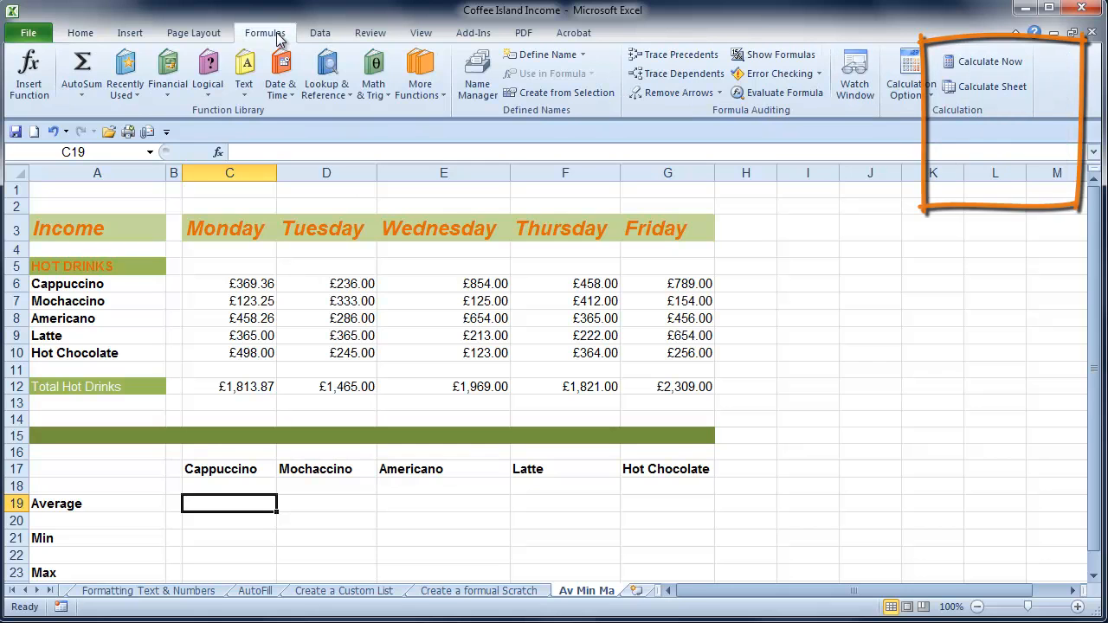
click(84, 95)
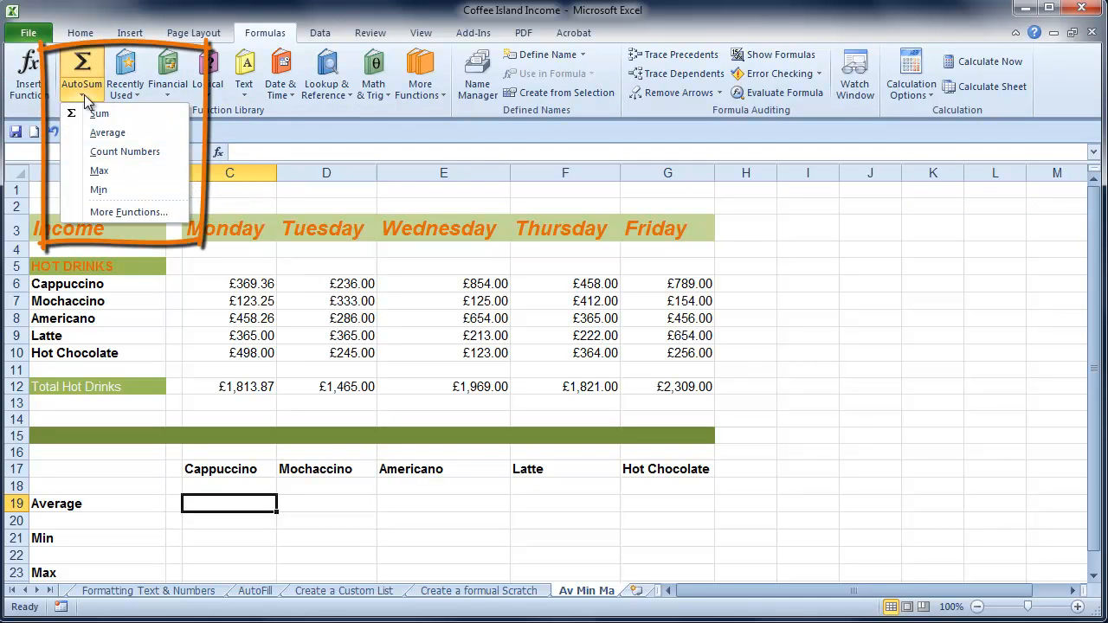
click(84, 95)
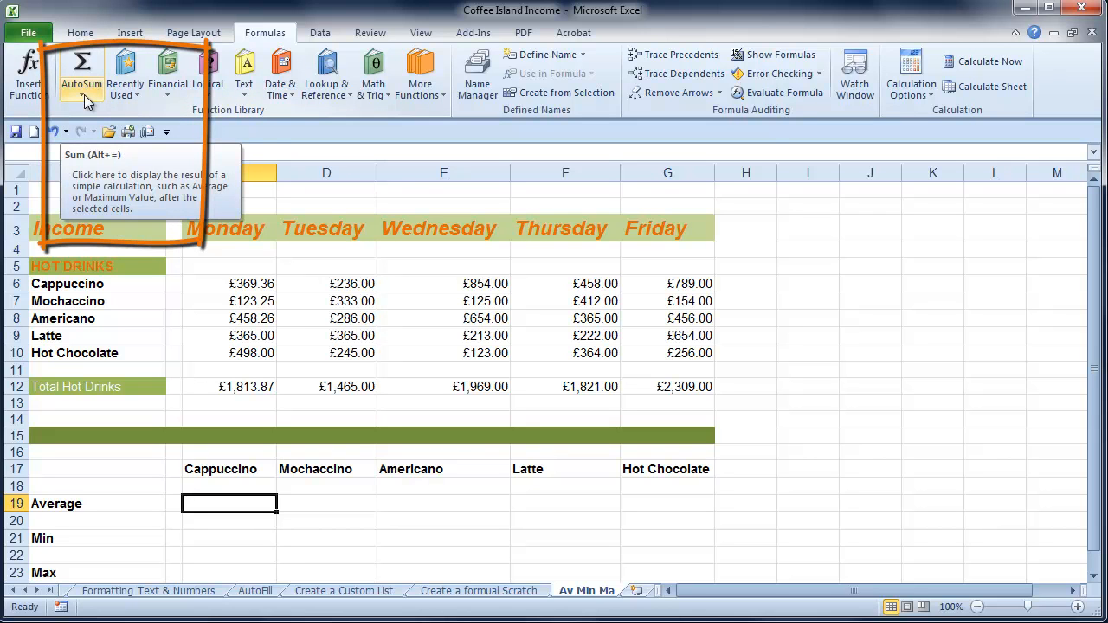
click(84, 95)
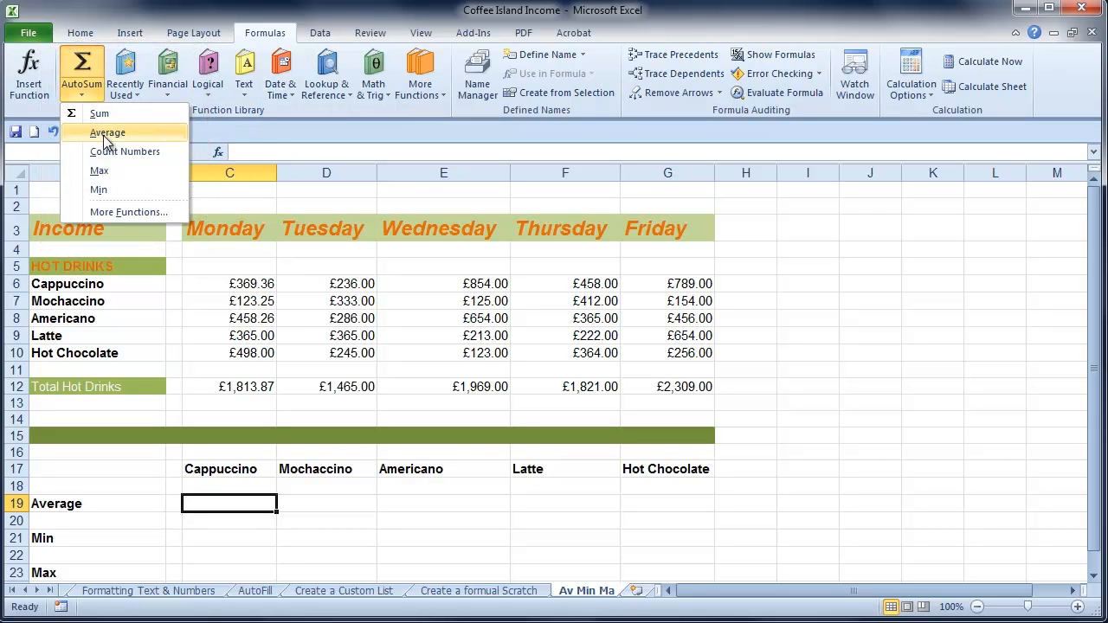
click(107, 135)
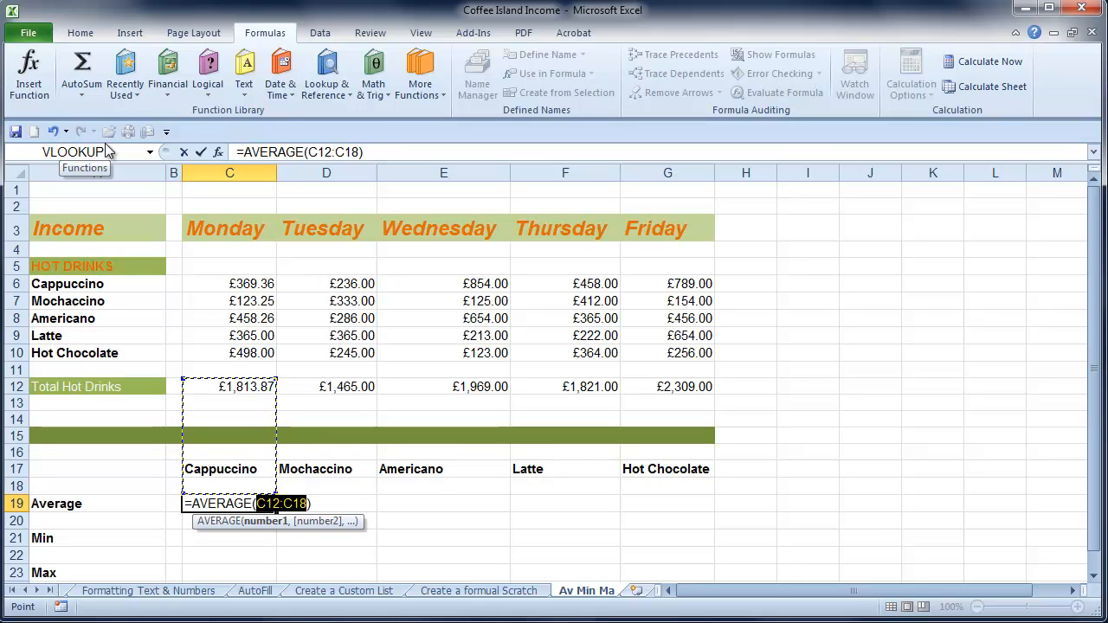
drag(200, 285, 685, 285)
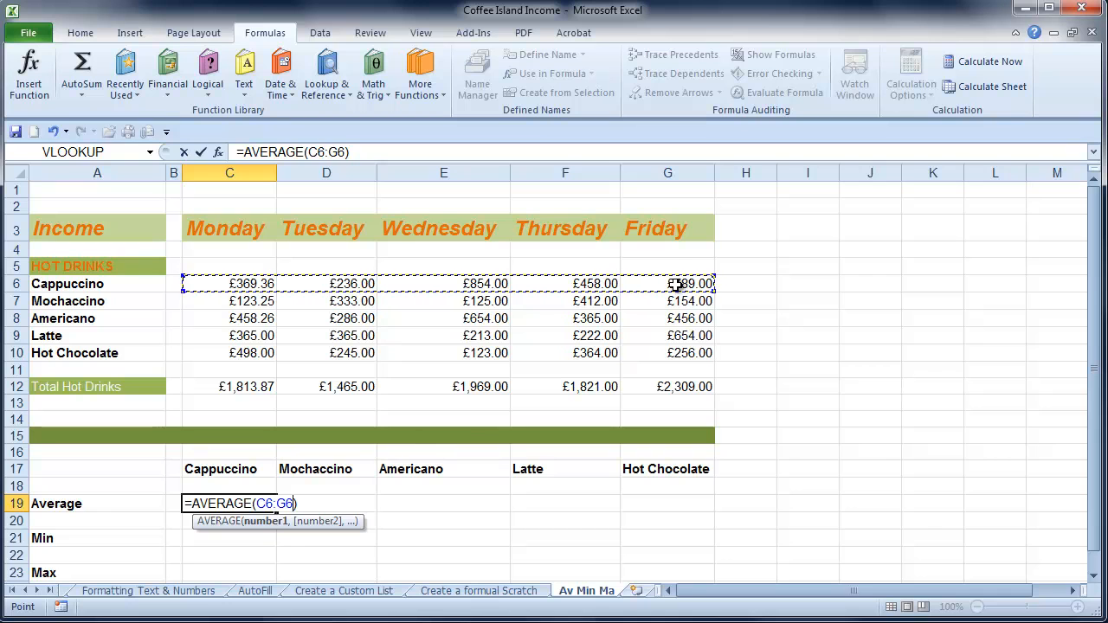
key(Return)
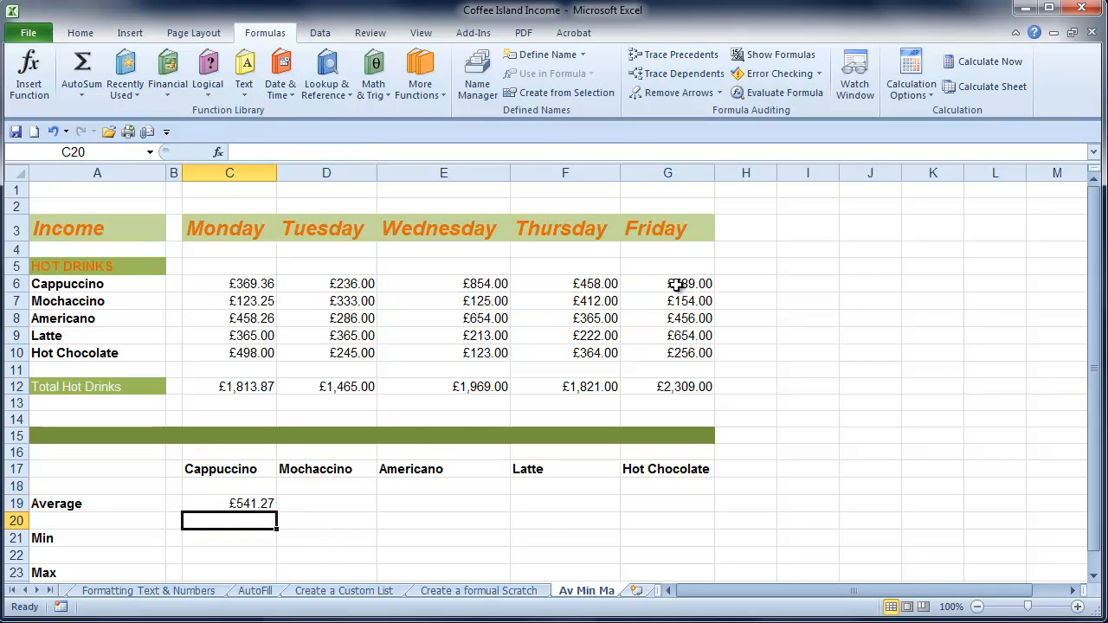
click(238, 504)
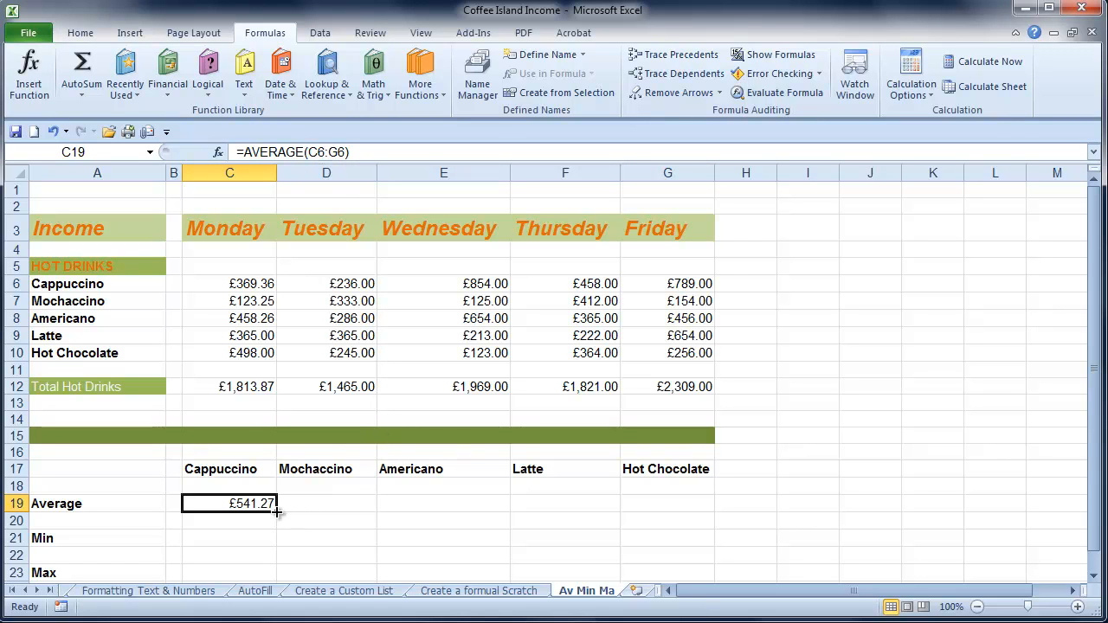
drag(275, 510, 277, 511)
Calculate the Mochaccino average in cell D19 with the Average function over C7:G7
click(313, 502)
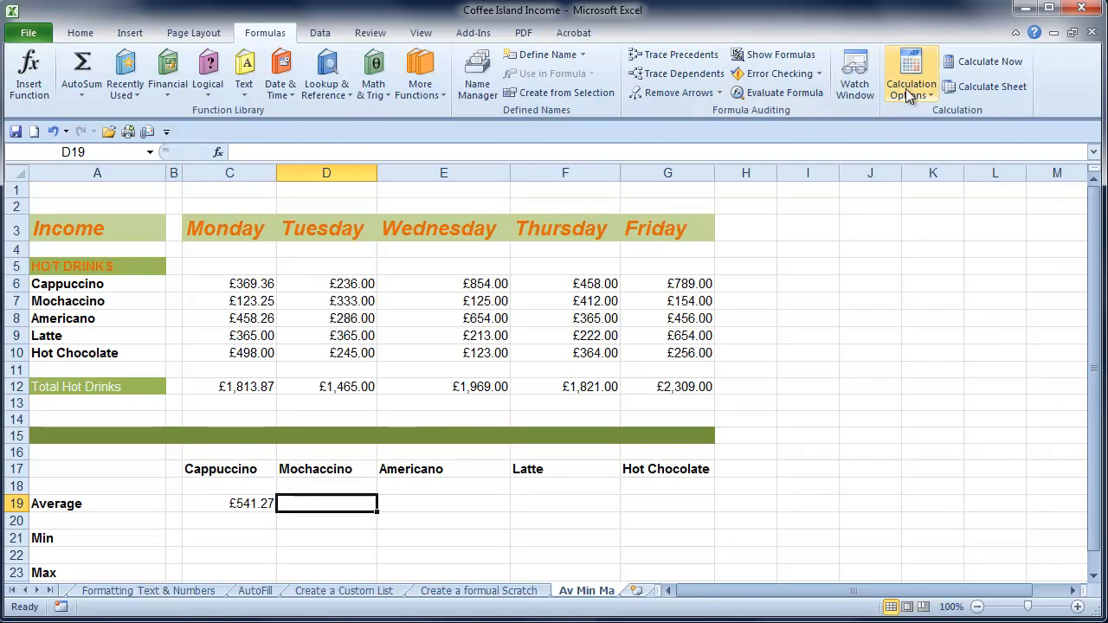
click(78, 93)
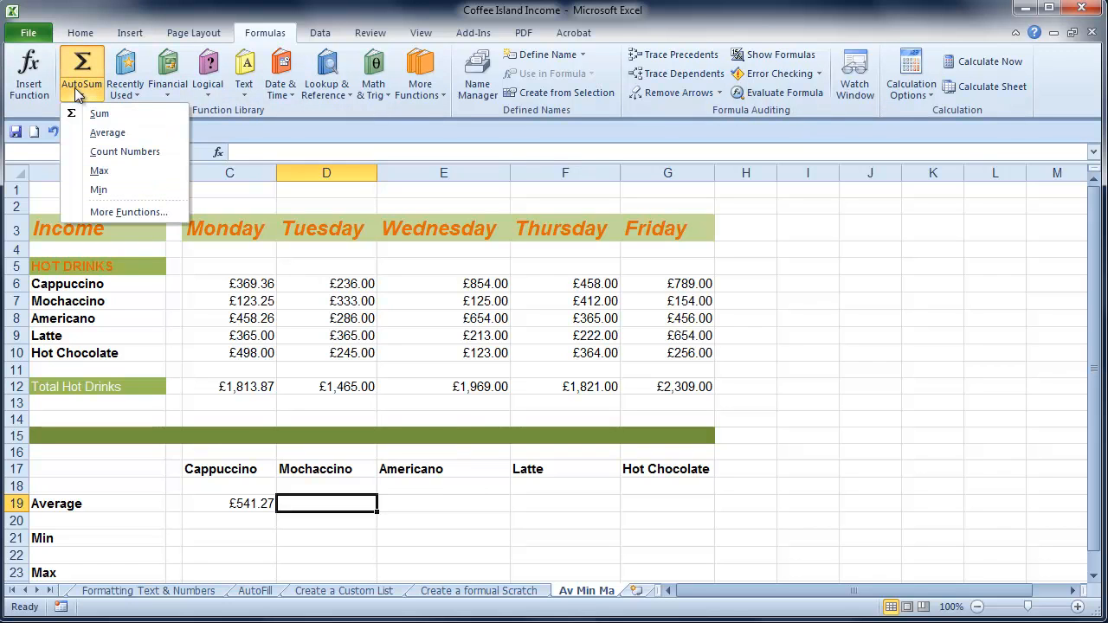
click(97, 137)
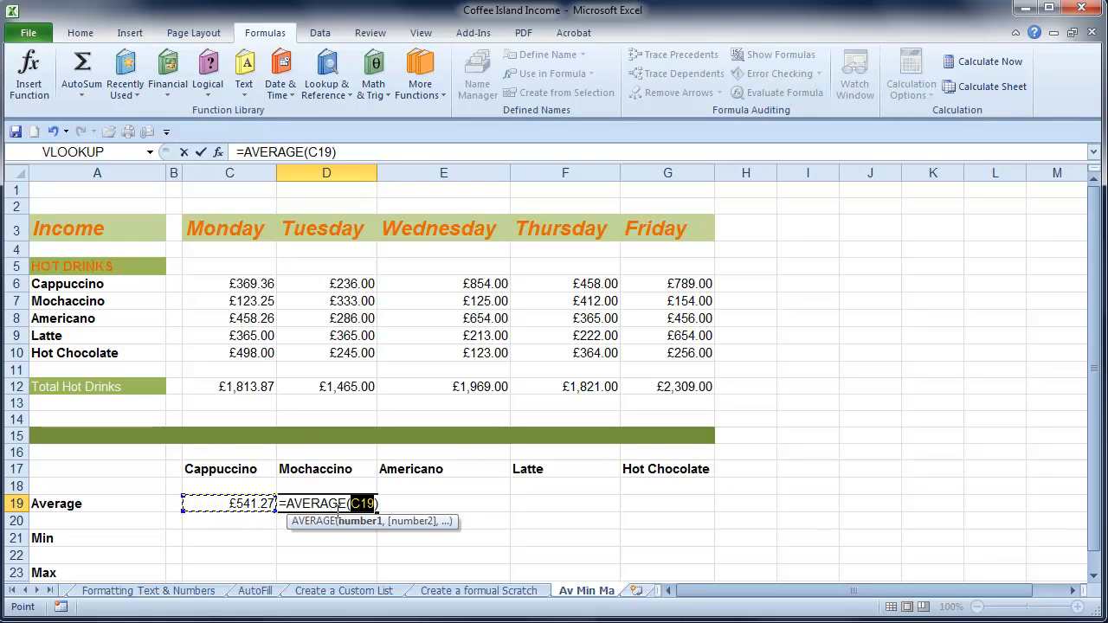
drag(240, 298, 689, 305)
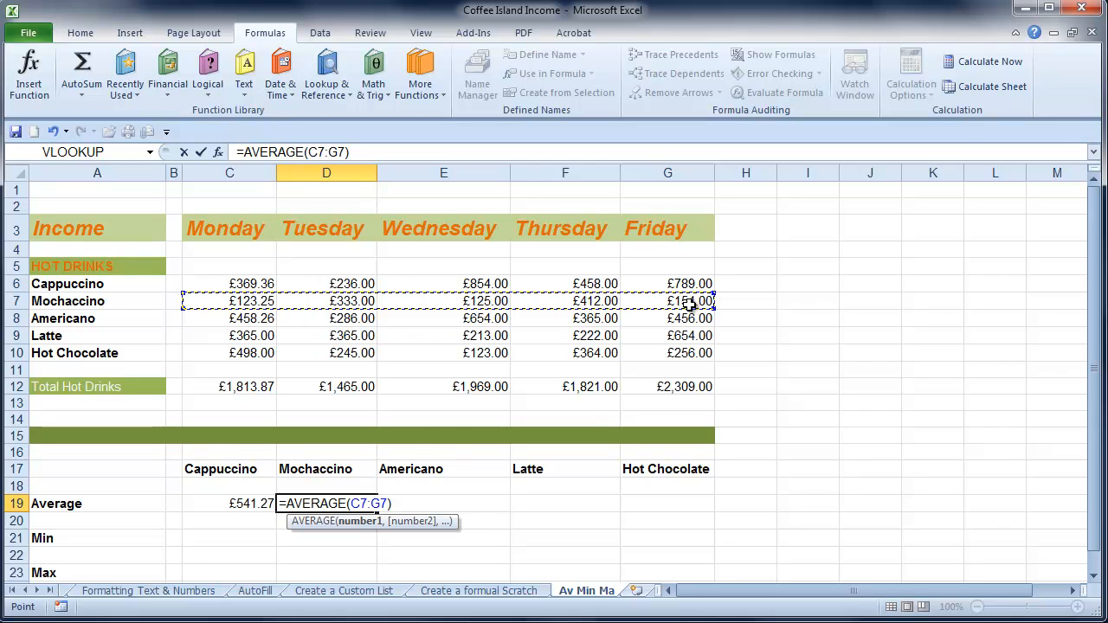
key(Return)
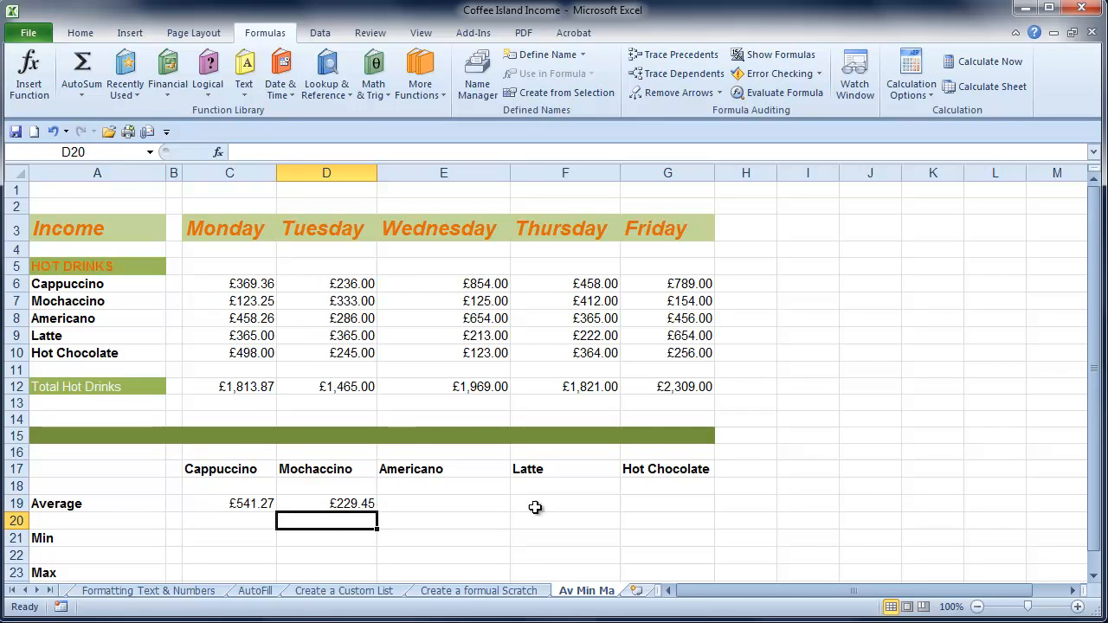
Calculate the Americano average in cell E19 with the Average function over C8:G8
click(431, 504)
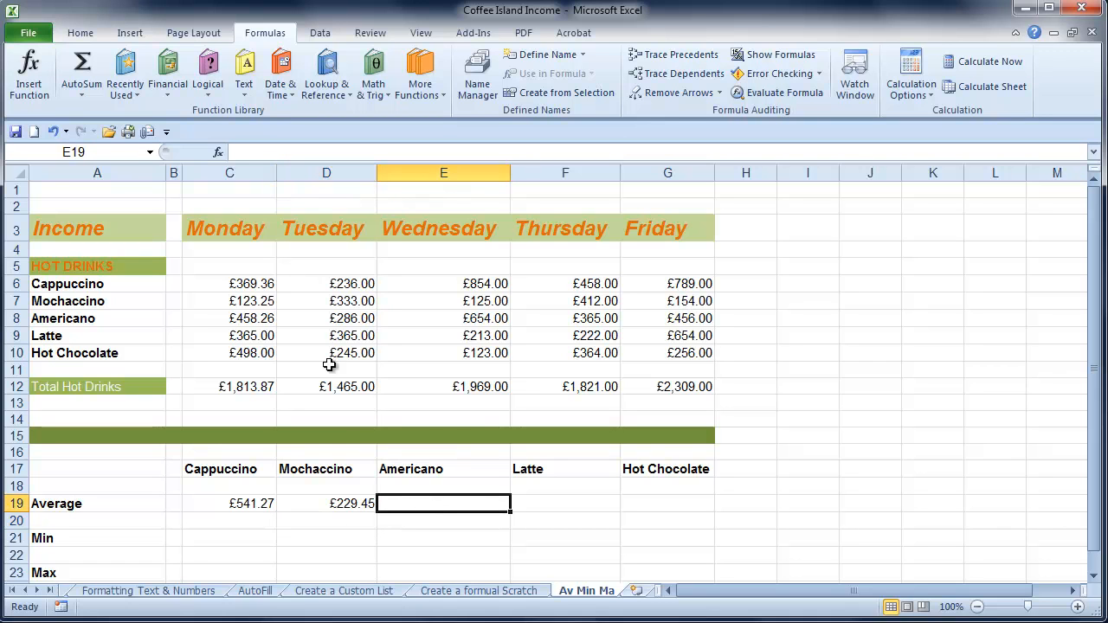
click(92, 92)
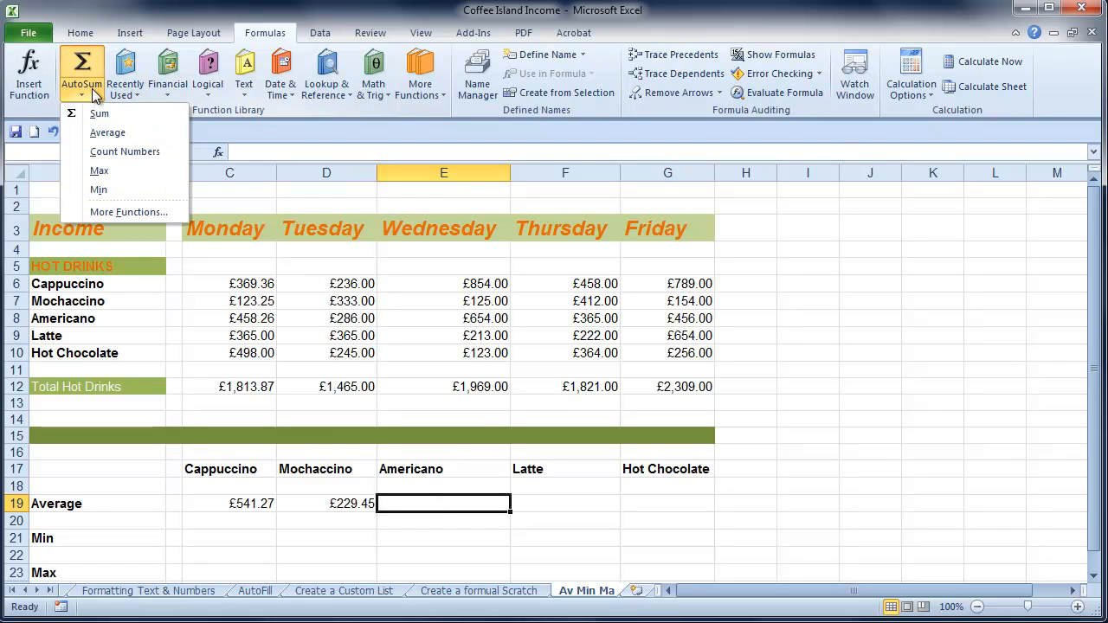
click(101, 134)
drag(244, 326, 647, 322)
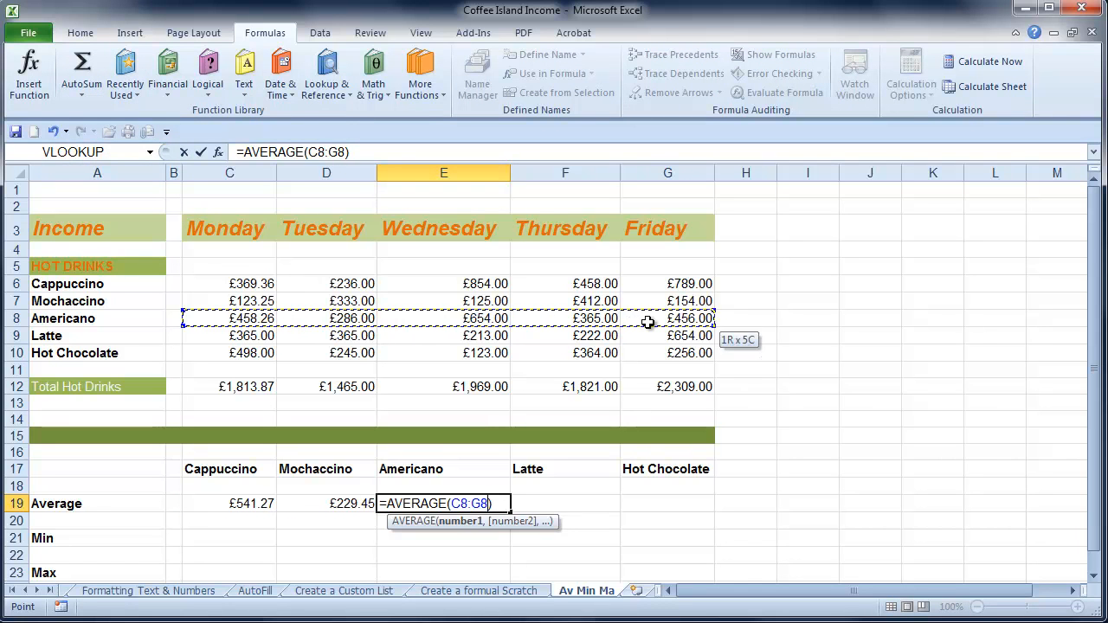
key(Return)
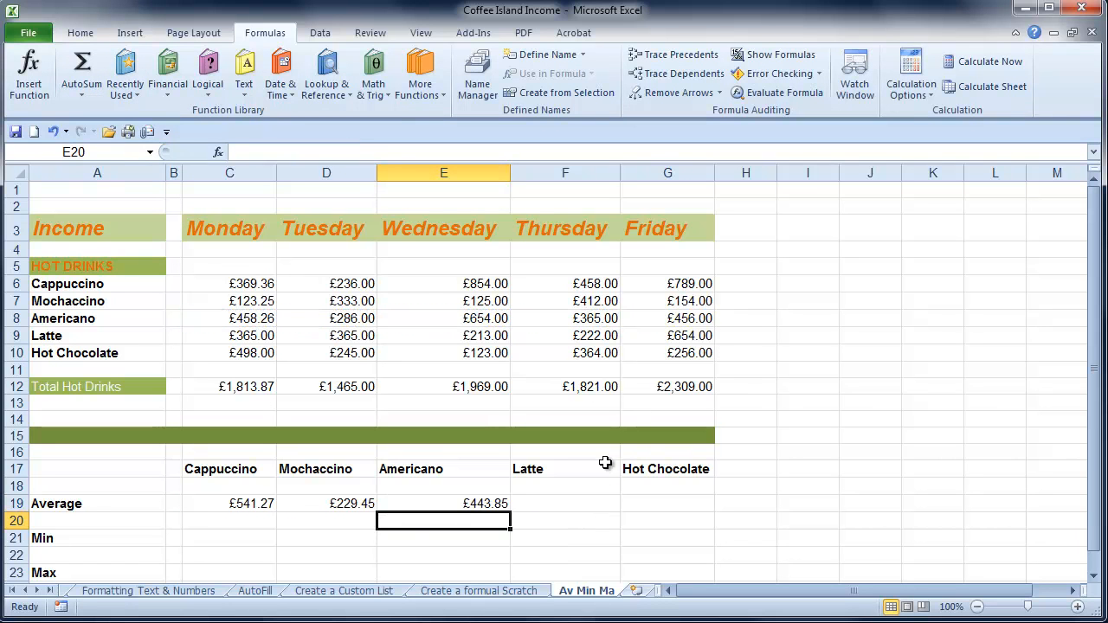
Calculate the Latte average in cell F19 with the Average function over C9:G9
click(595, 502)
click(87, 91)
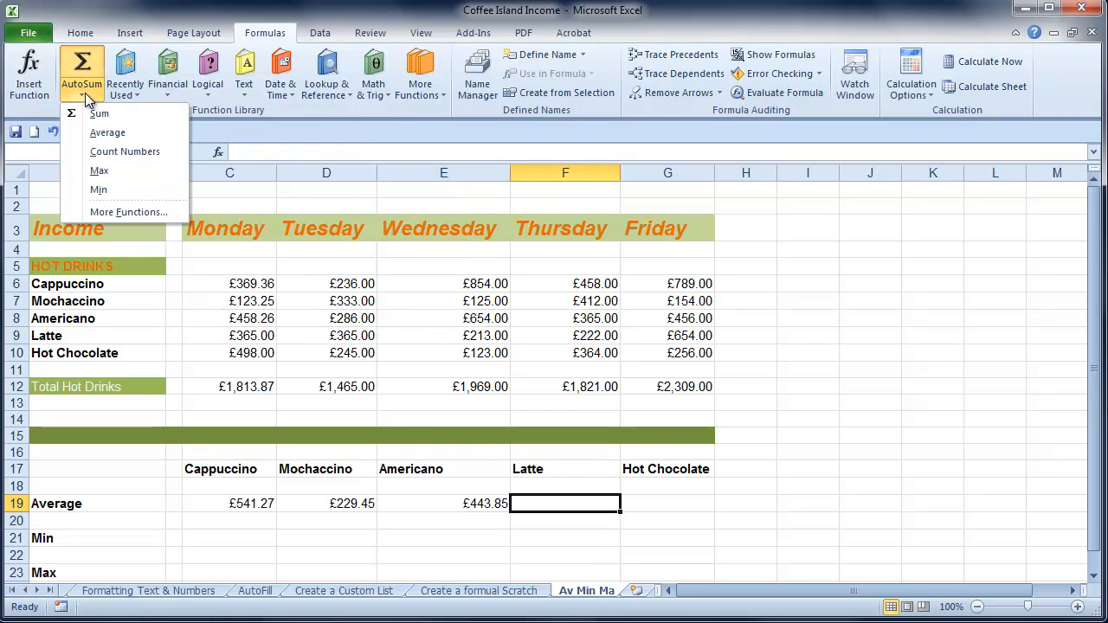
click(93, 133)
drag(227, 337, 670, 341)
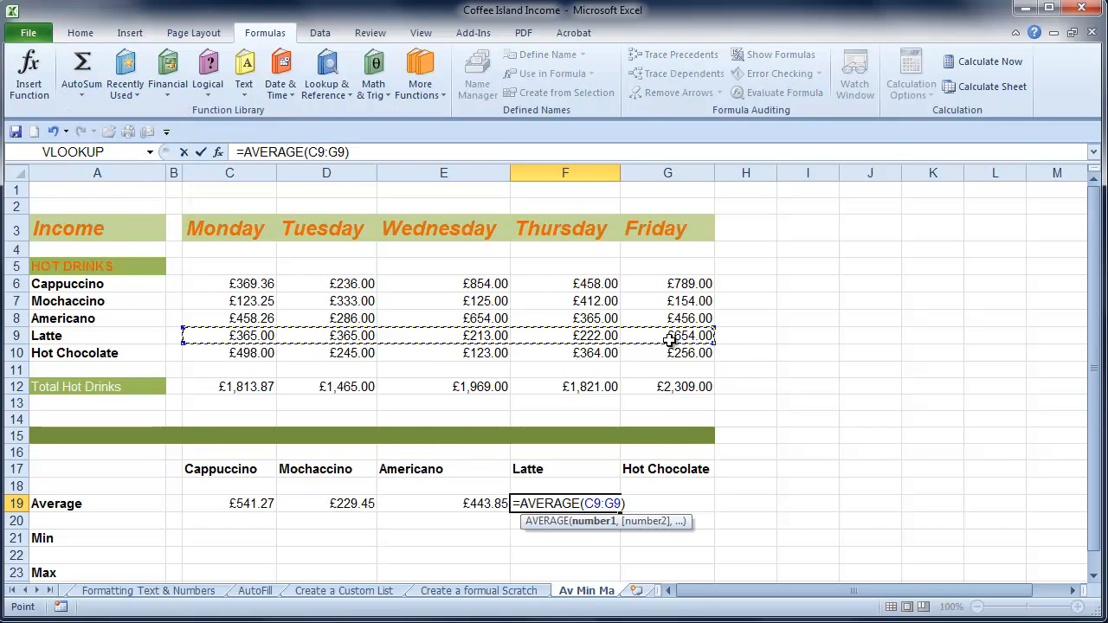
key(Return)
Calculate the Hot Chocolate average in cell G19 with the Average function over C10:G10
click(684, 506)
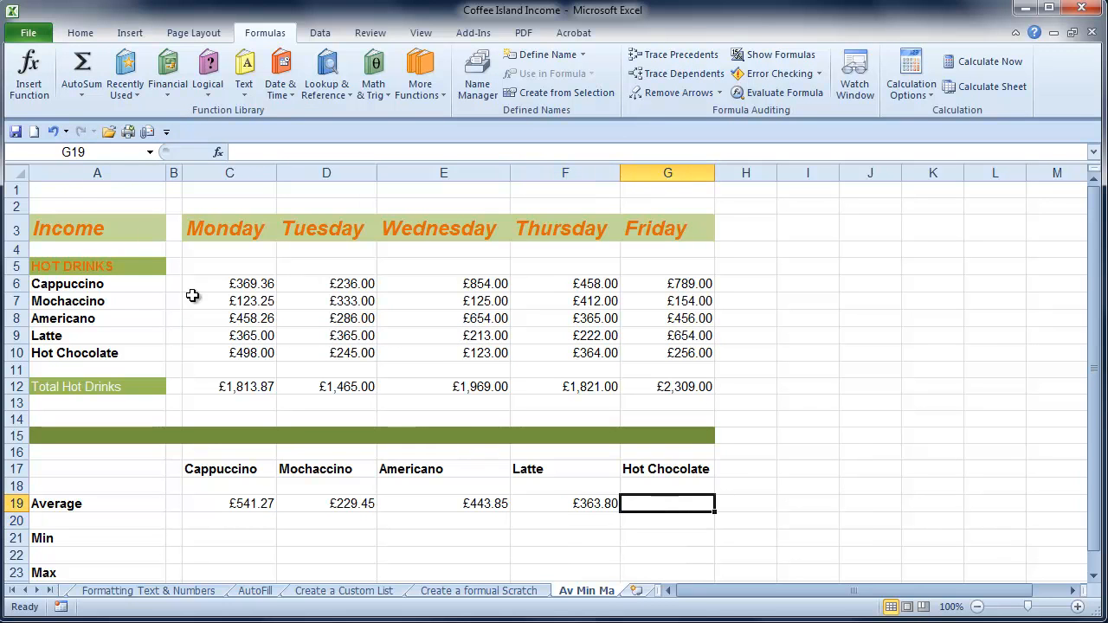
click(86, 95)
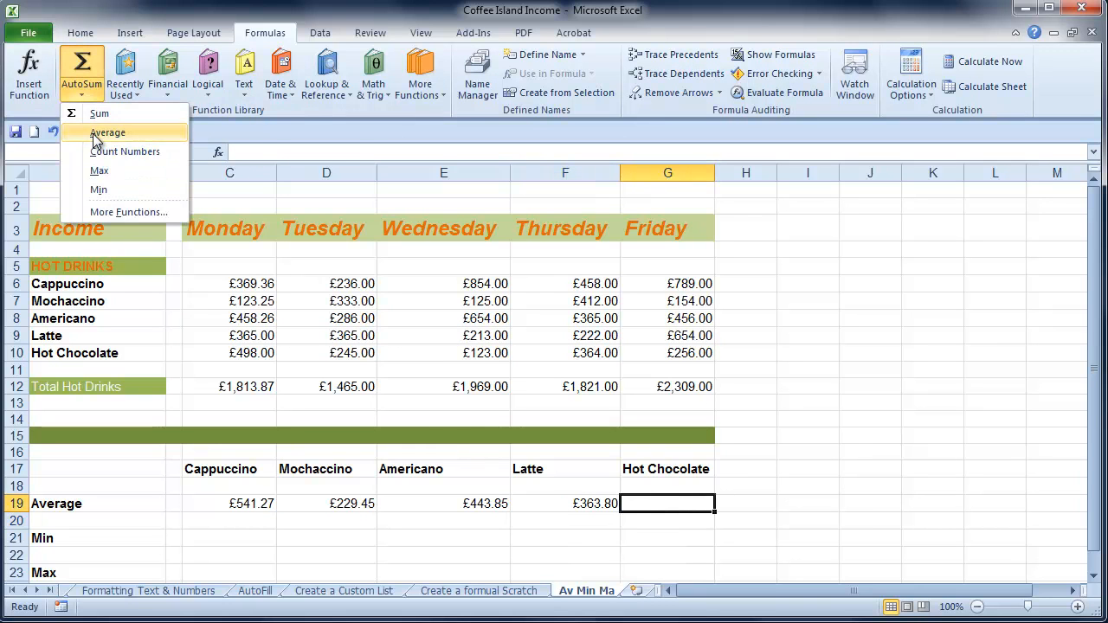
click(102, 132)
drag(223, 353, 660, 348)
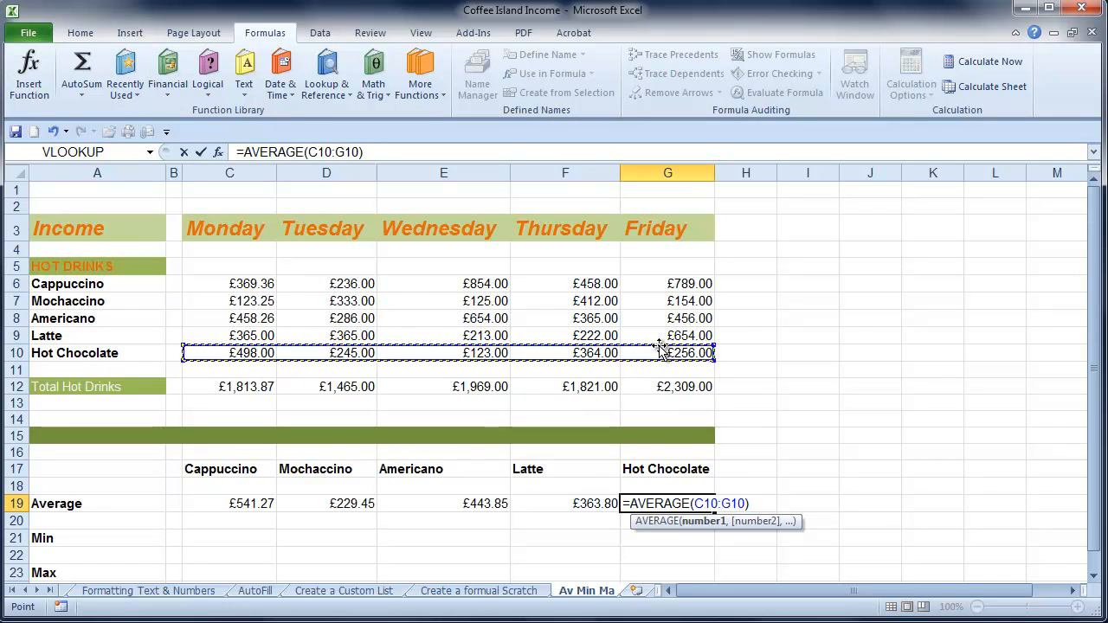
key(Return)
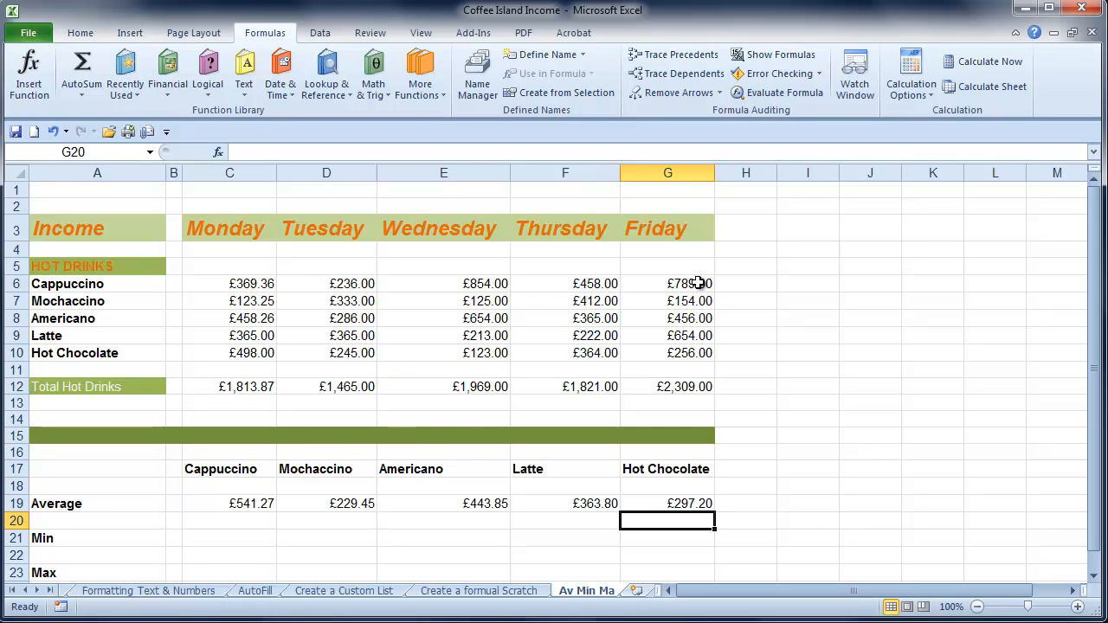
Calculate the average of Friday's hot drinks income, G6:G10, in the empty cell I10
click(803, 349)
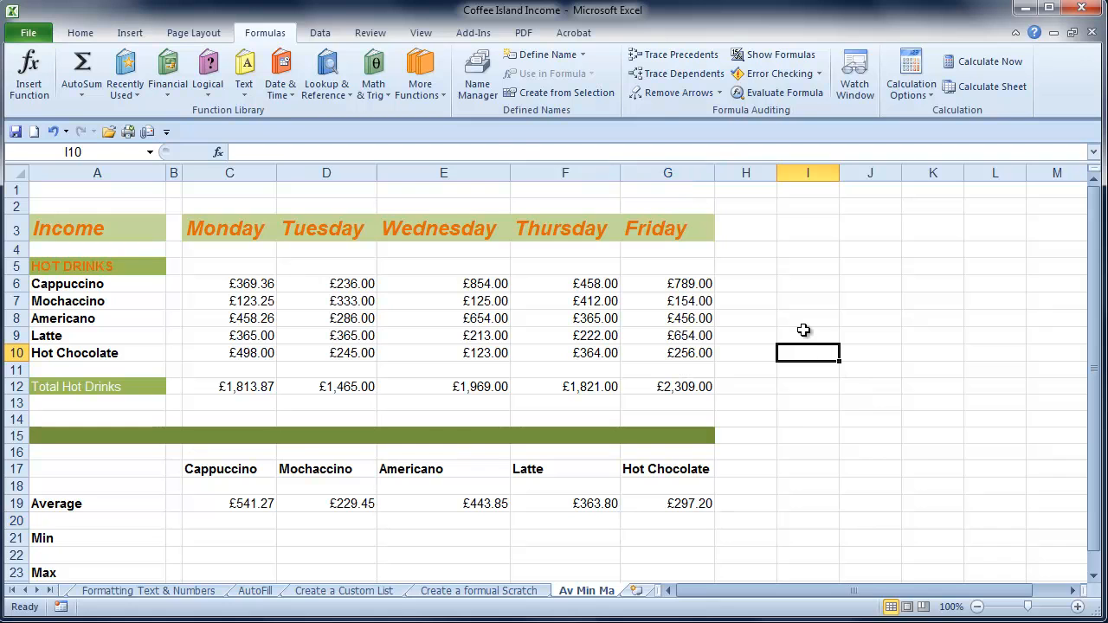
click(83, 93)
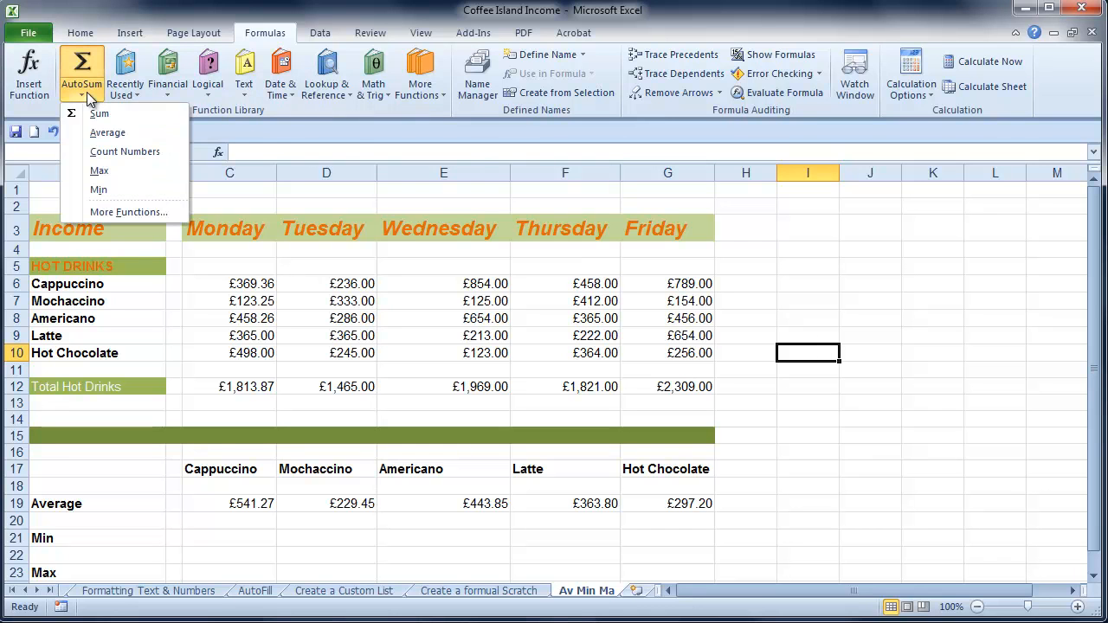
click(101, 133)
drag(677, 283, 678, 352)
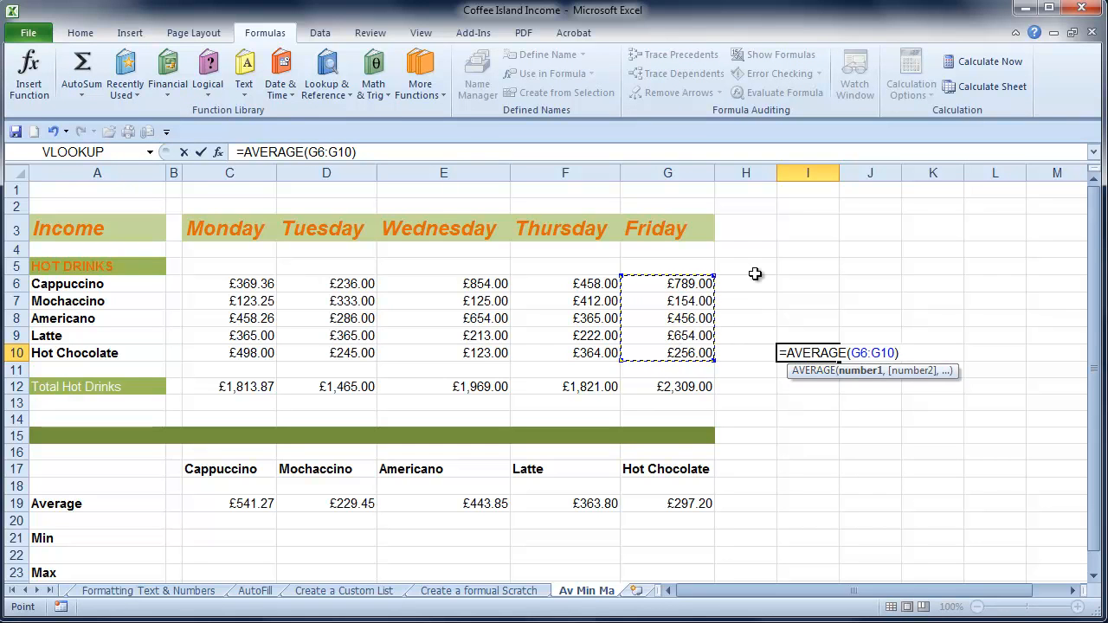
key(Return)
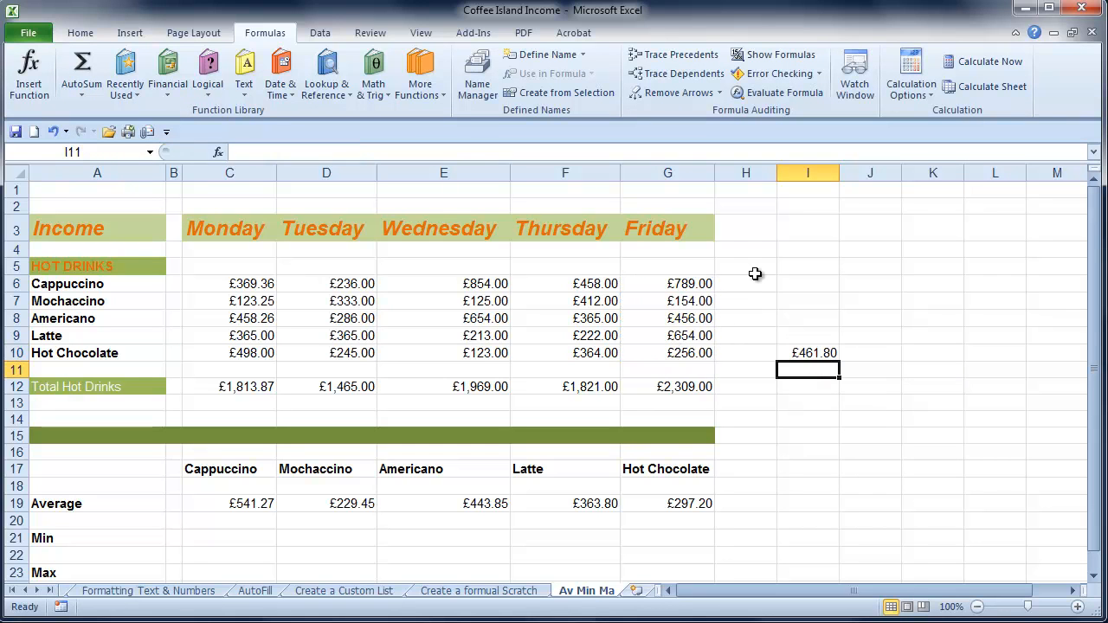
Delete the Friday average formula from cell I10
click(802, 353)
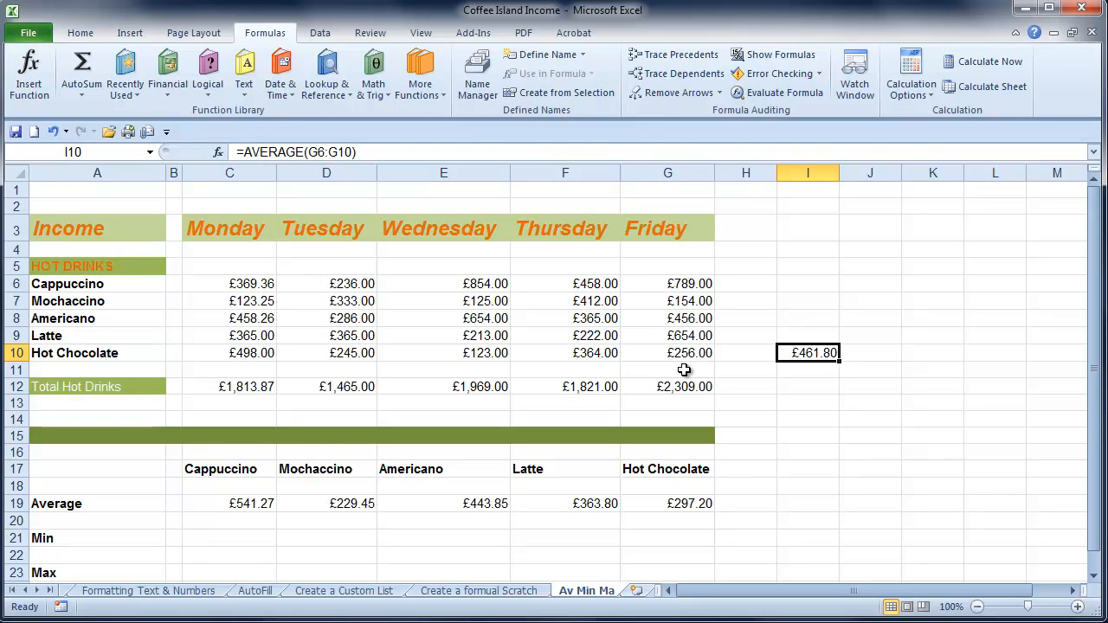
key(Delete)
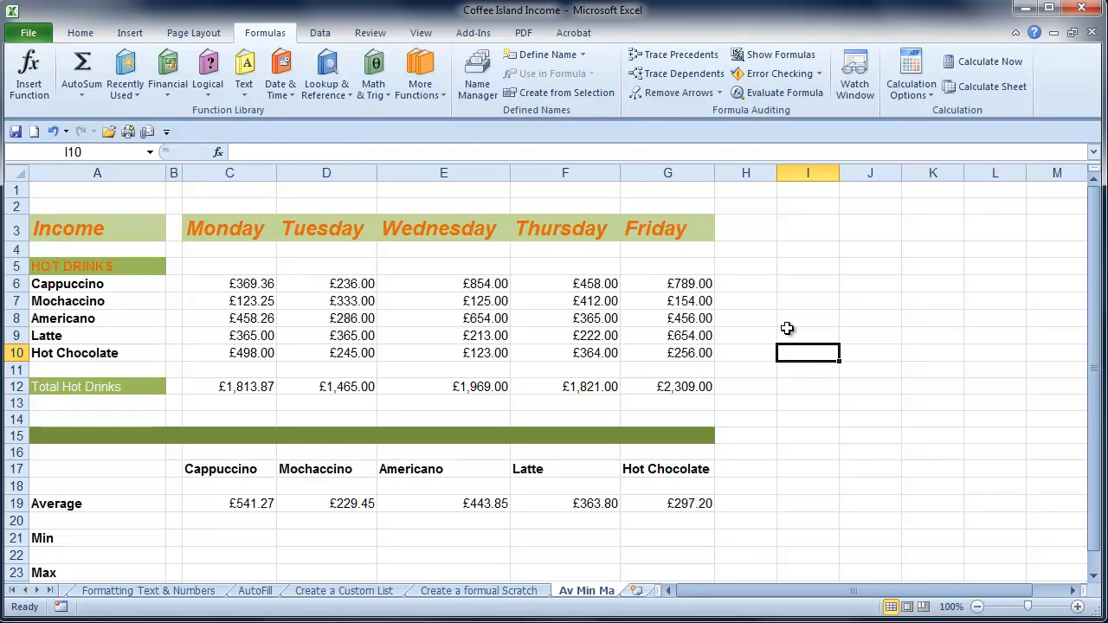
click(787, 330)
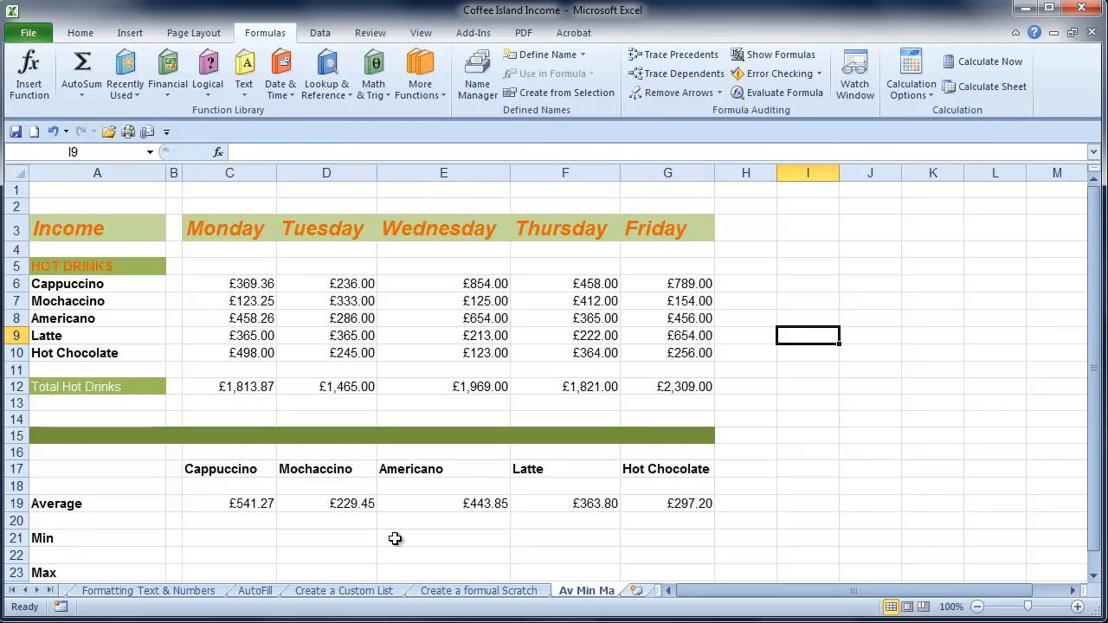
Calculate the Cappuccino minimum in cell C21 with the Min function over C6:G6
scroll(847, 477, down, 1)
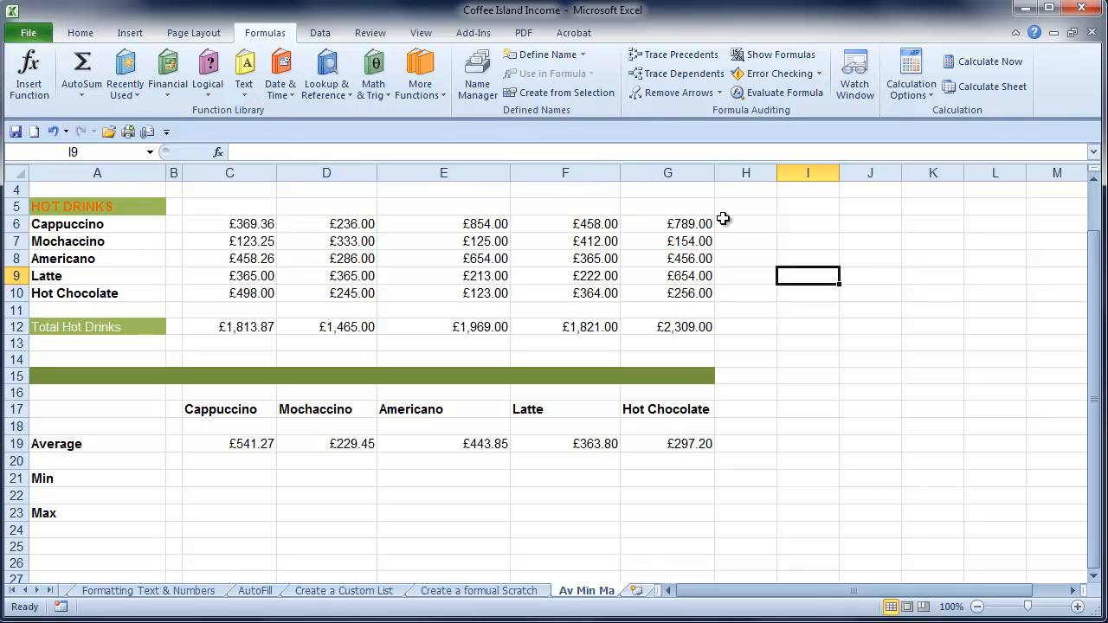
click(254, 477)
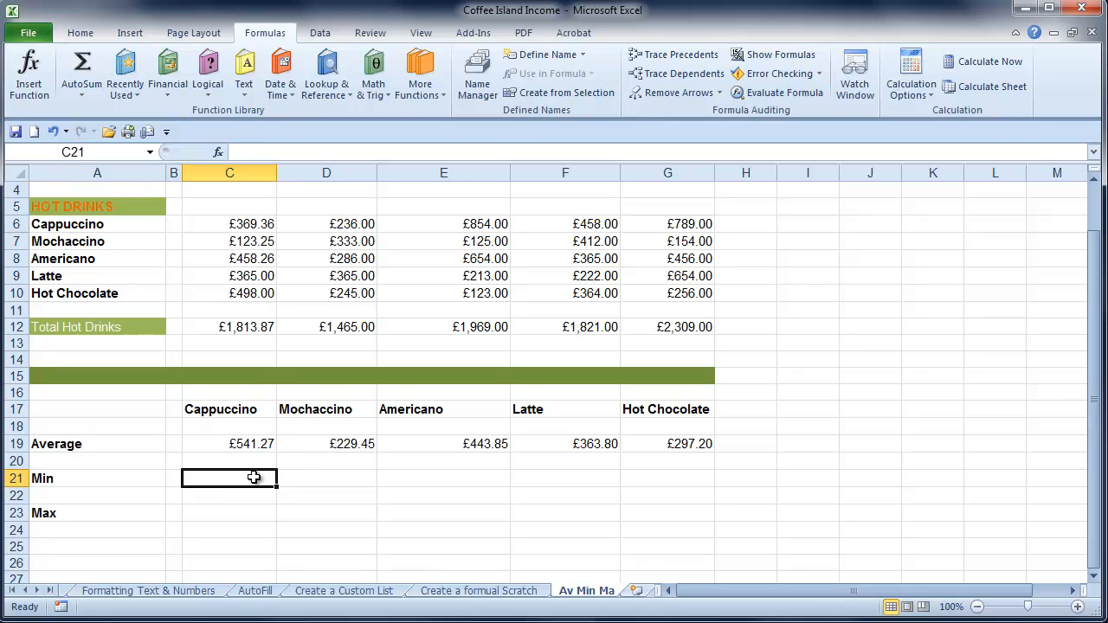
scroll(253, 477, up, 1)
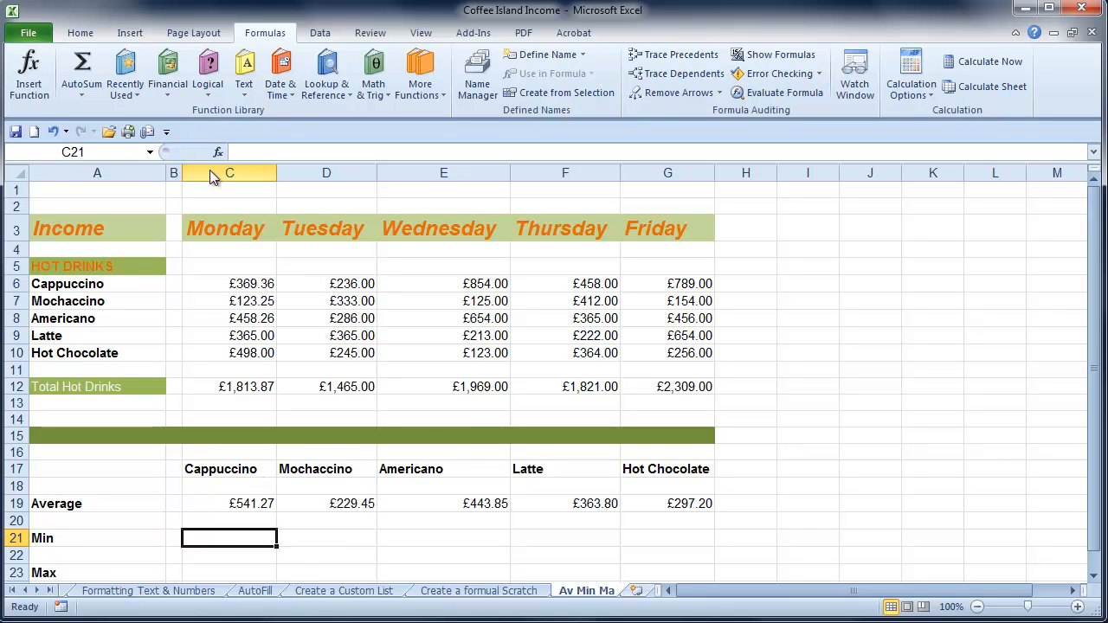
click(82, 96)
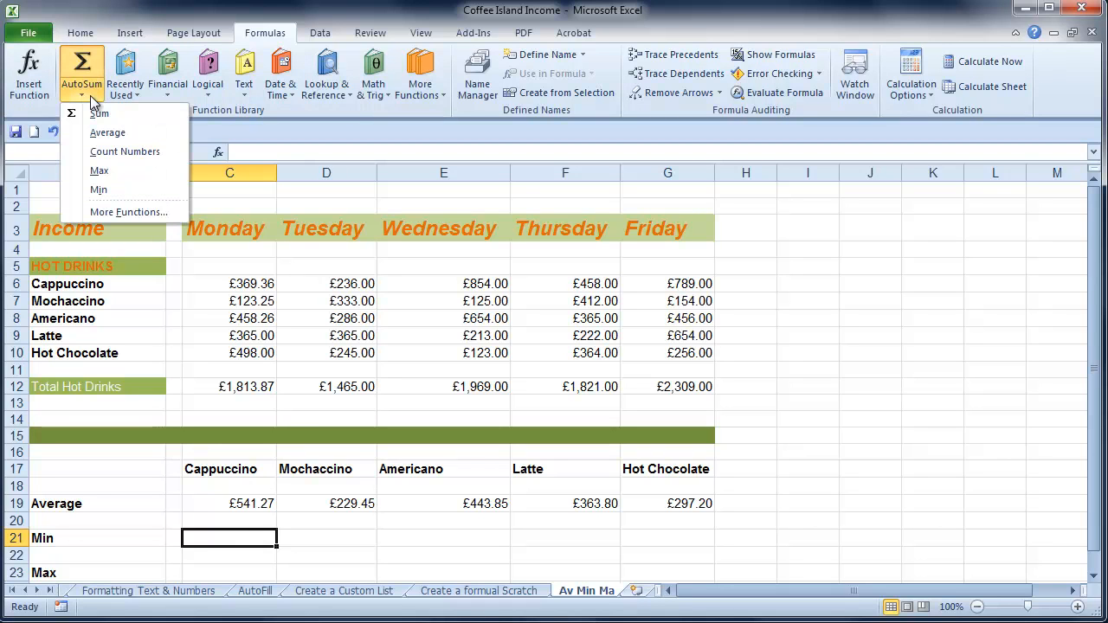
click(98, 191)
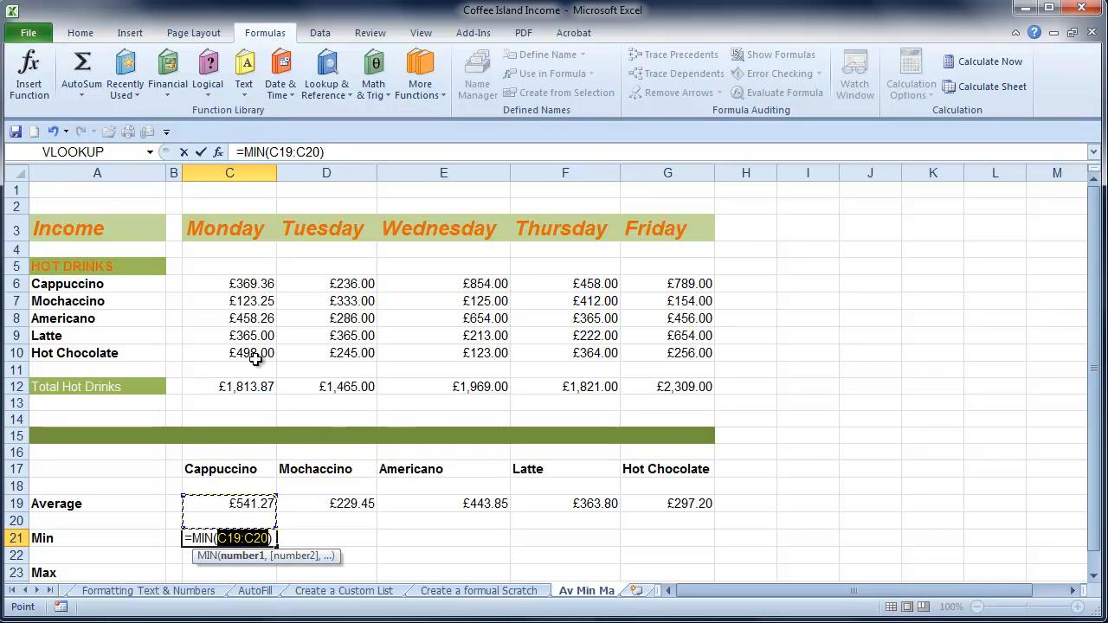
click(221, 284)
drag(220, 284, 664, 288)
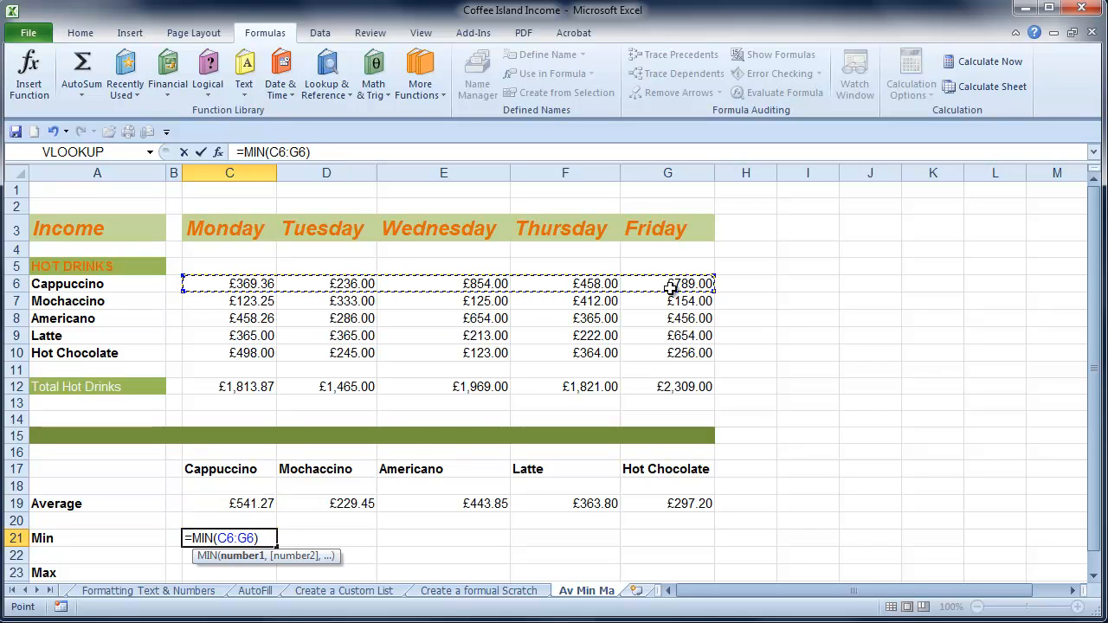
key(Return)
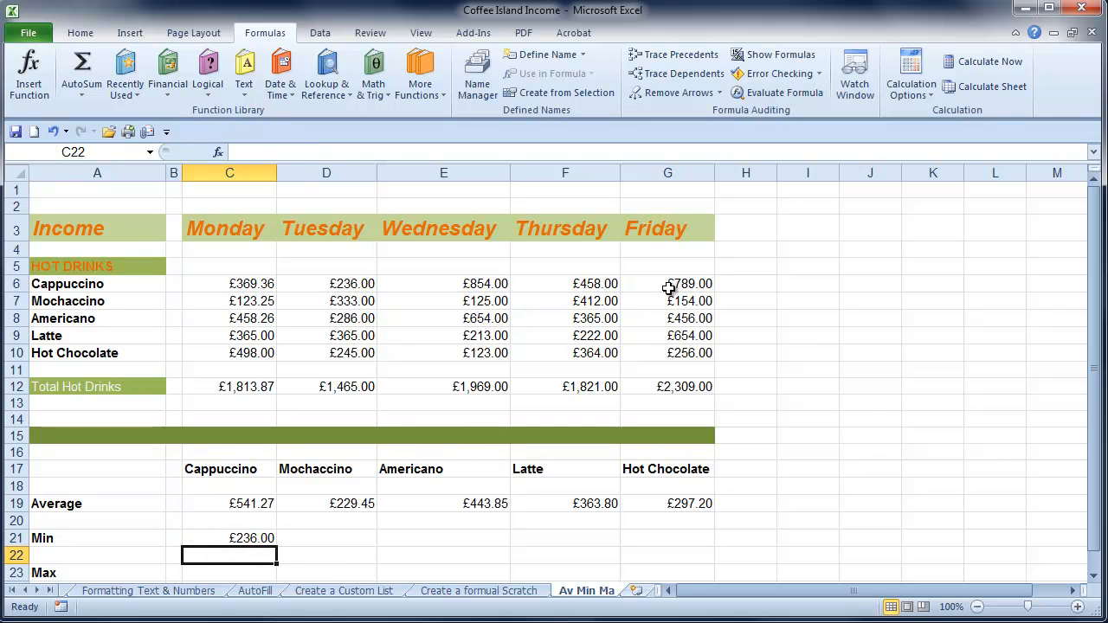
click(251, 539)
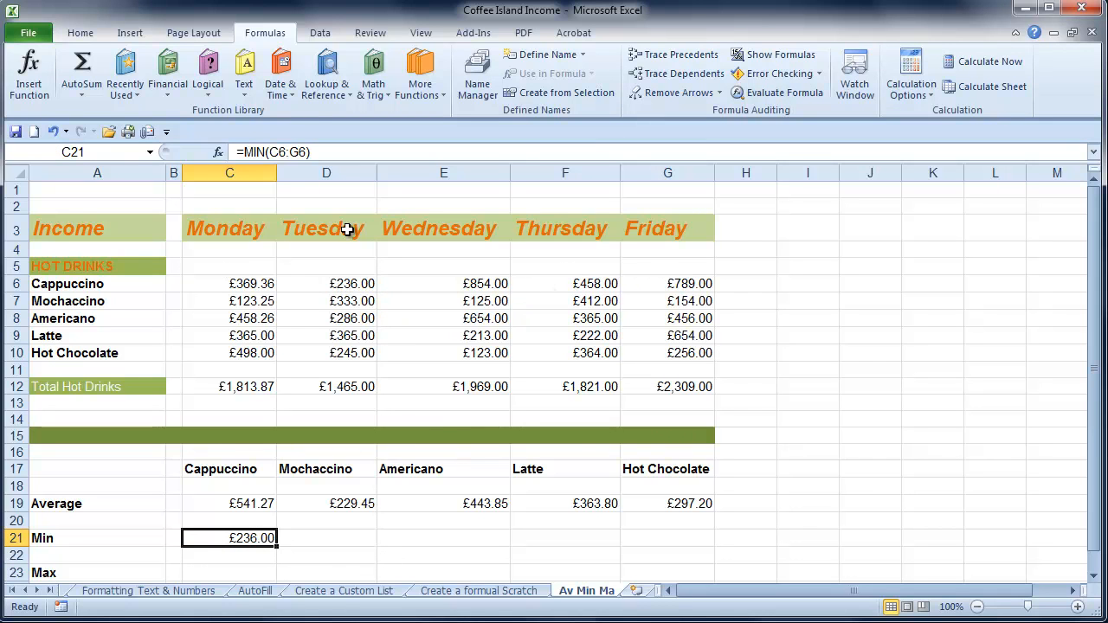
Calculate the Mochaccino minimum in cell D21 with the Min function over C7:G7
click(337, 535)
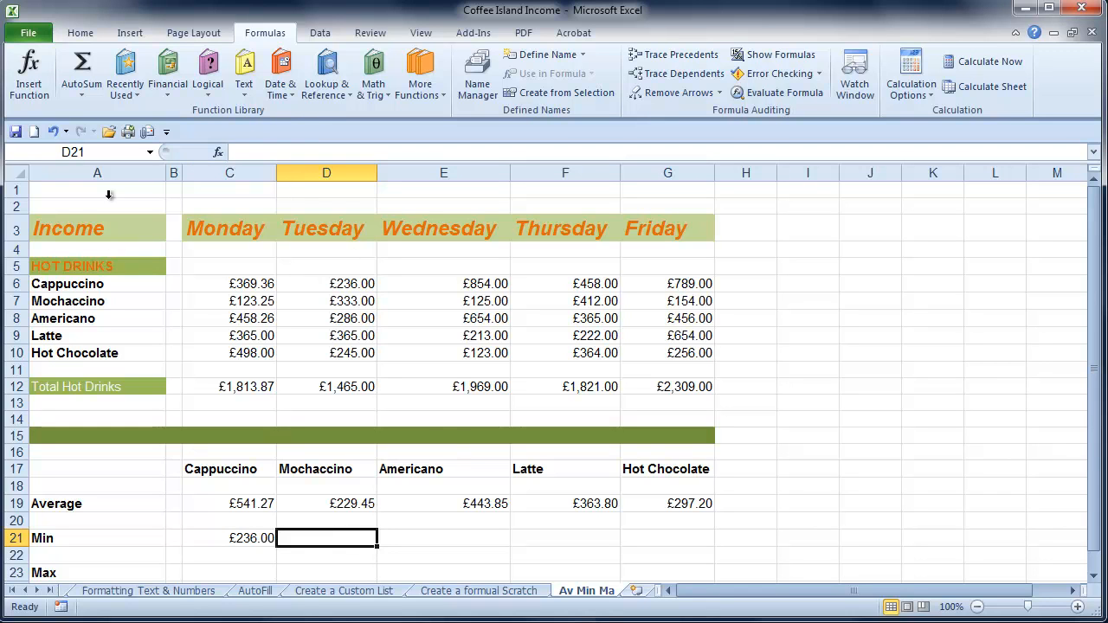
click(81, 94)
click(93, 189)
drag(249, 303, 673, 303)
key(Return)
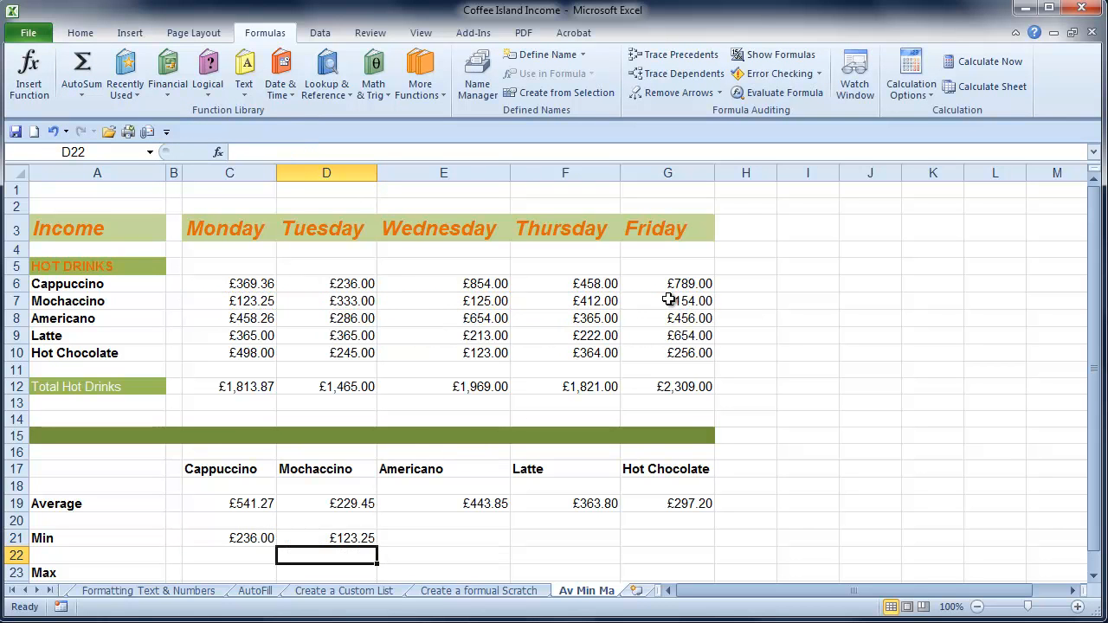
Calculate the Americano minimum in cell E21 with the Min function over C8:G8
click(456, 542)
click(82, 93)
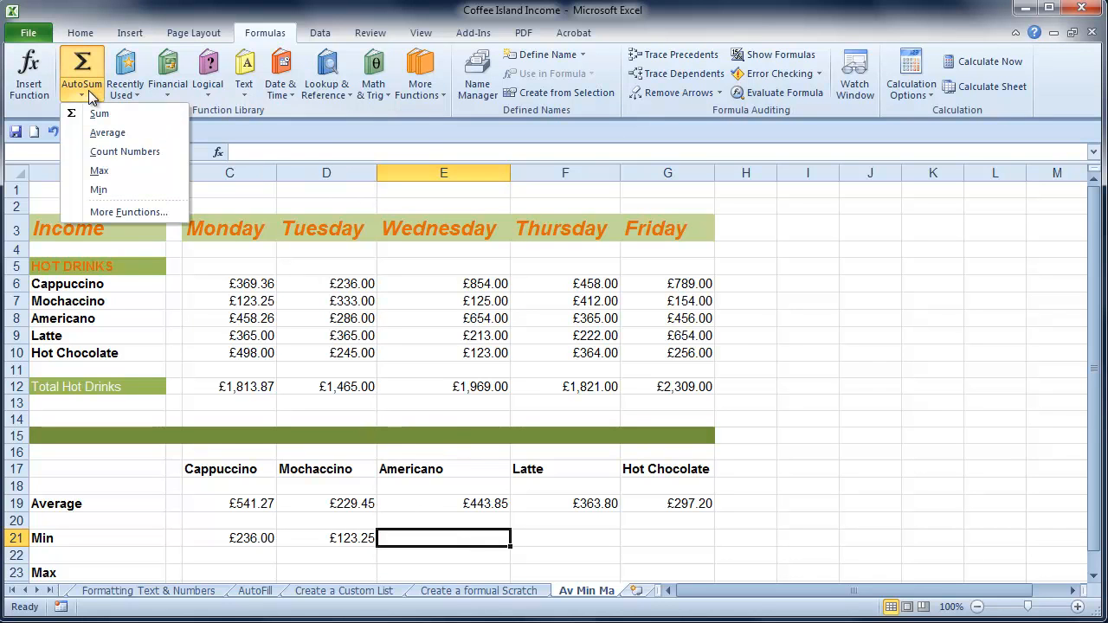
click(98, 189)
drag(248, 319, 645, 318)
key(Return)
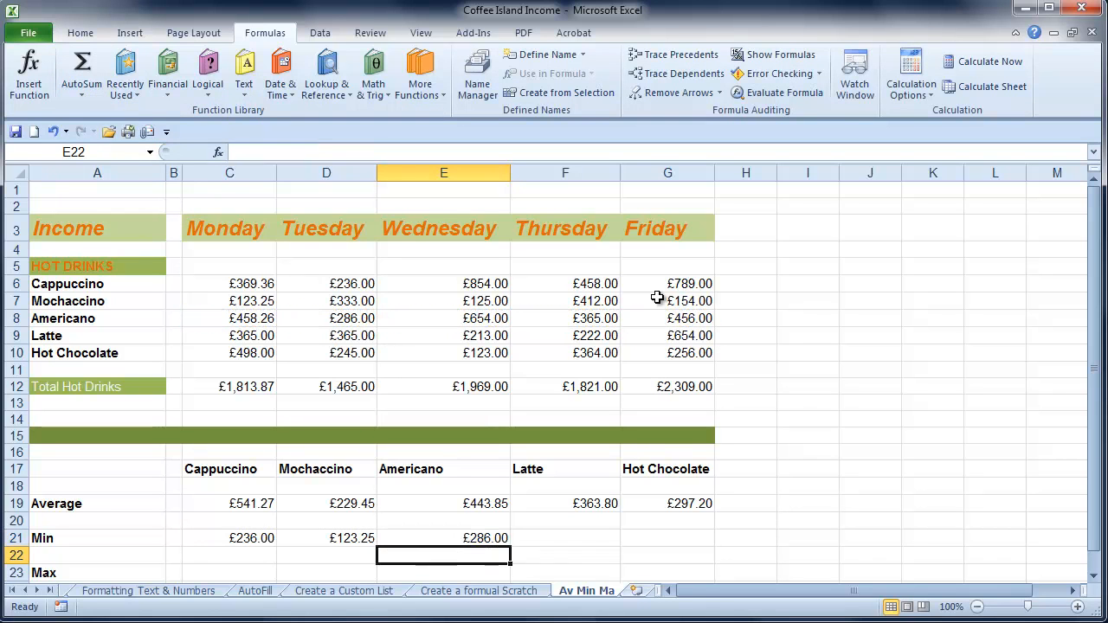
Calculate the Latte minimum in cell F21 with the Min function over C9:G9
click(587, 544)
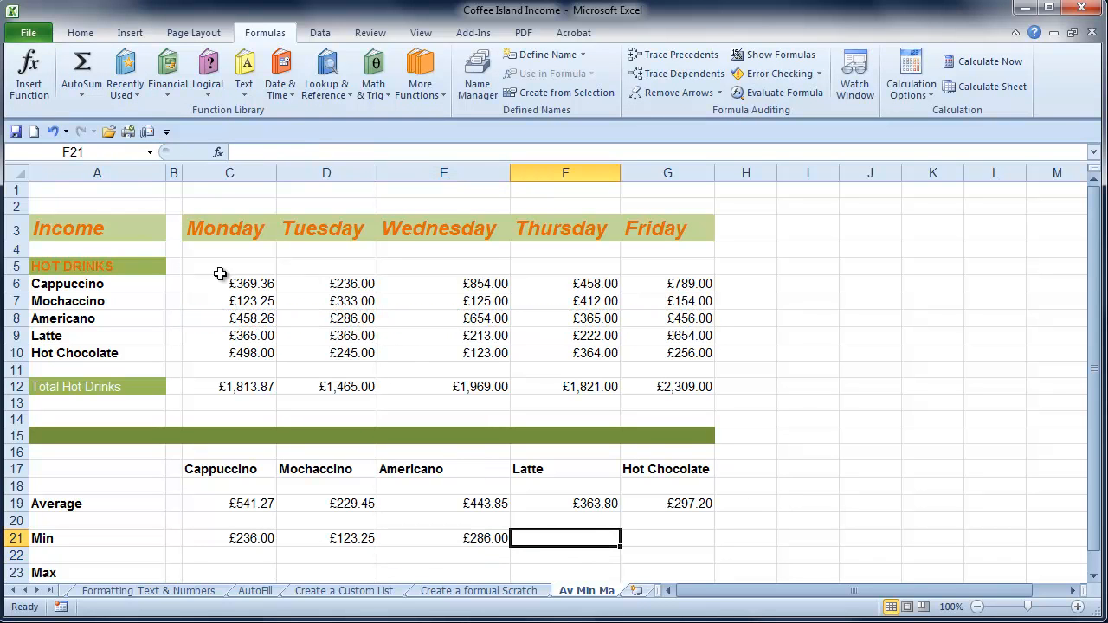
click(82, 94)
click(97, 189)
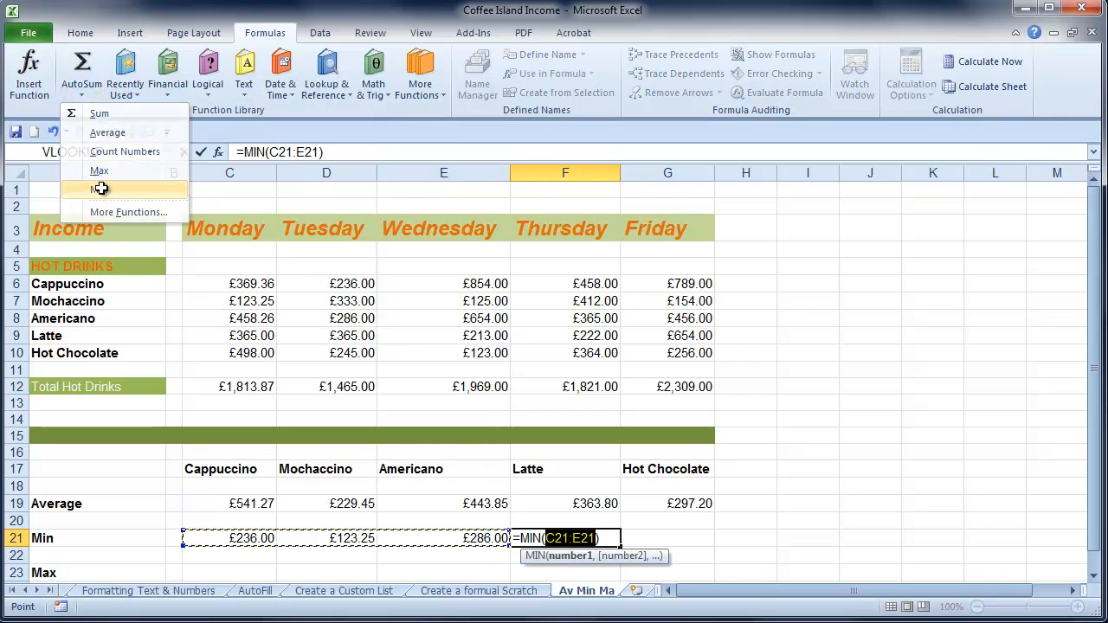
drag(257, 337, 645, 331)
key(Return)
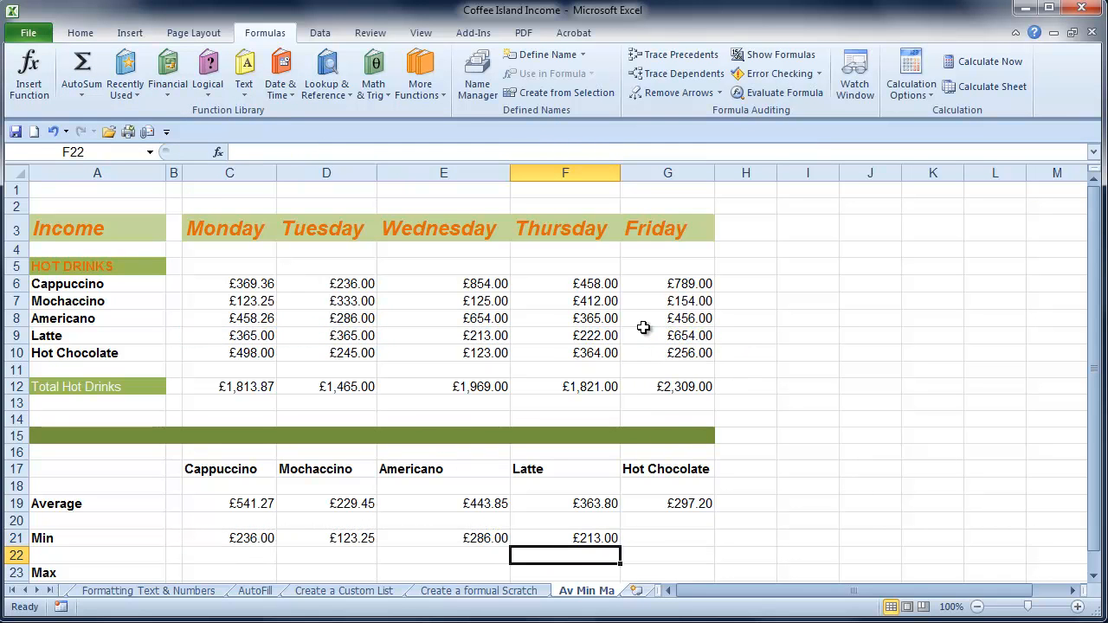
Calculate the Hot Chocolate minimum in cell G21 with the Min function over C10:G10
click(679, 537)
click(78, 96)
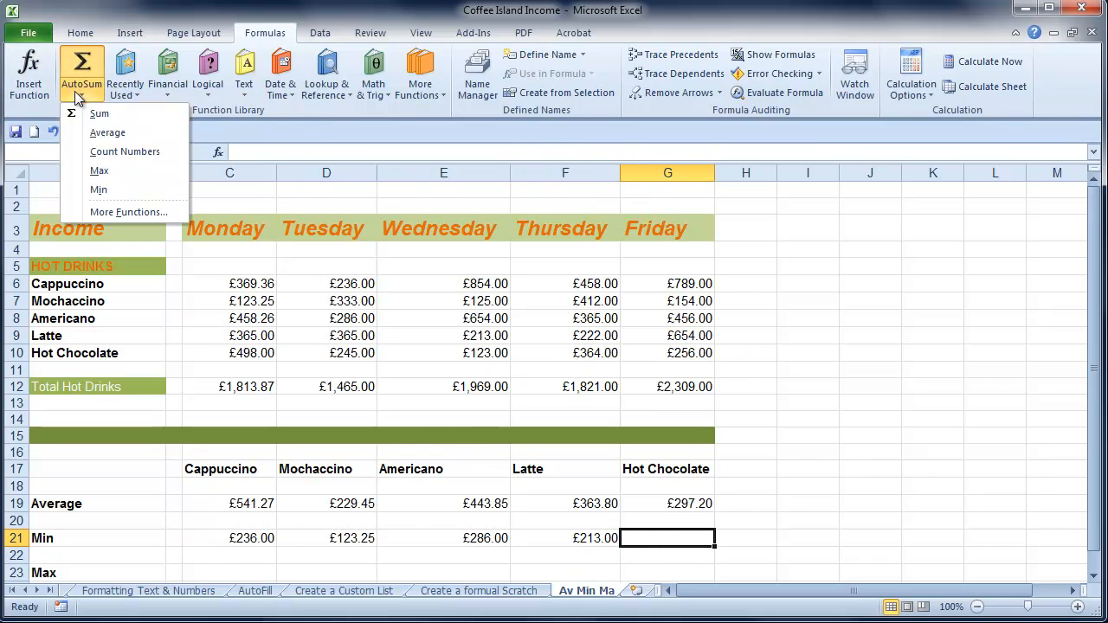
click(98, 189)
drag(251, 353, 646, 354)
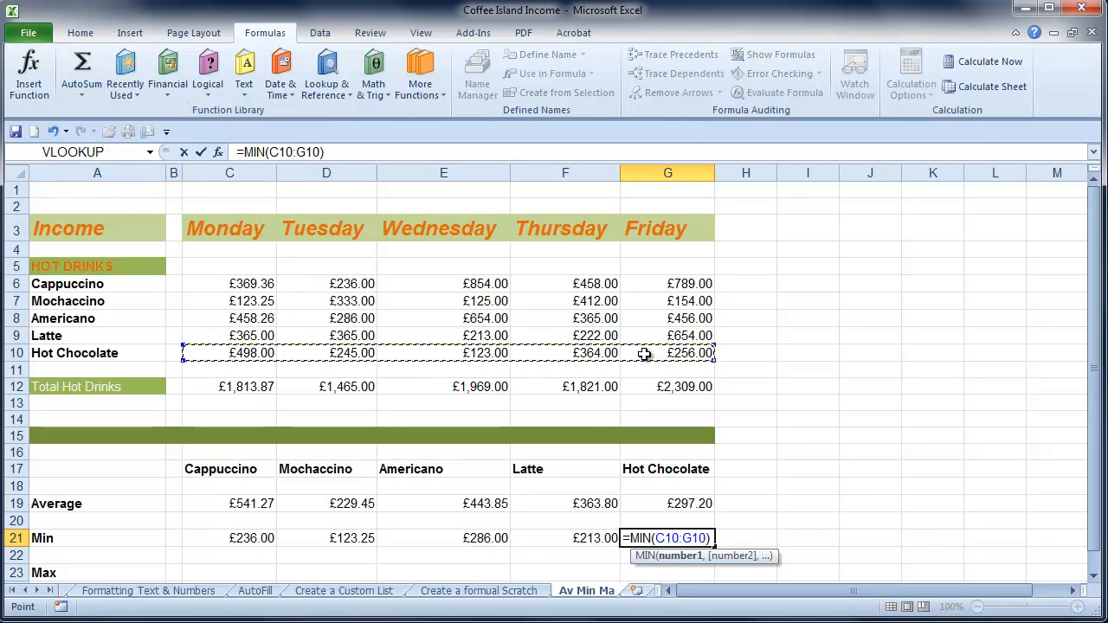
key(Return)
Calculate the Cappuccino maximum in cell C23 with the Max function over C6:G6
scroll(644, 354, down, 2)
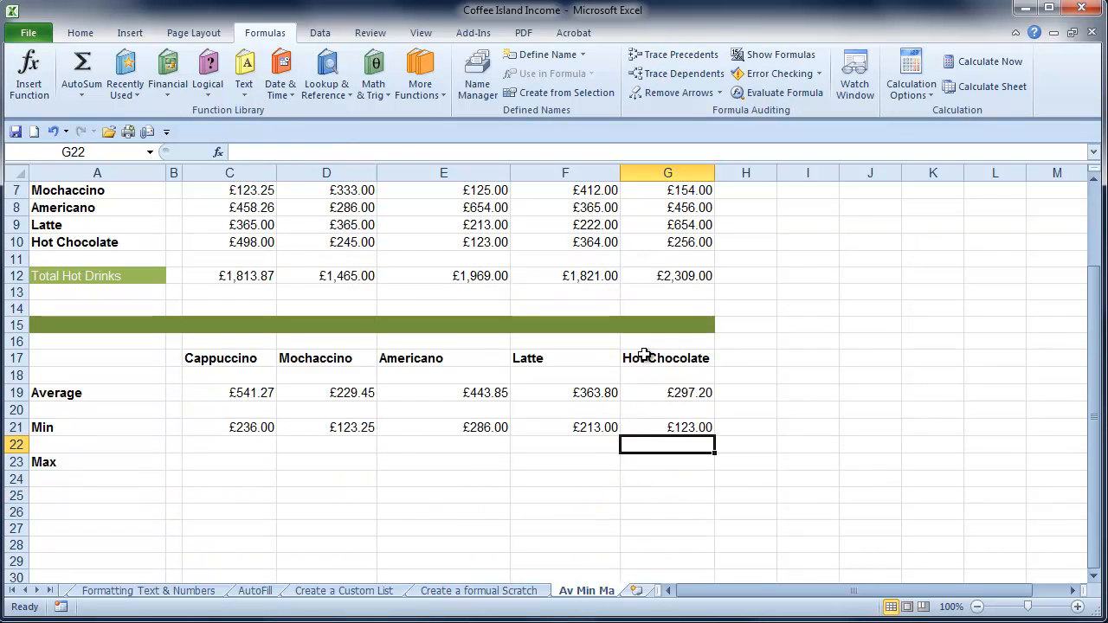
click(231, 463)
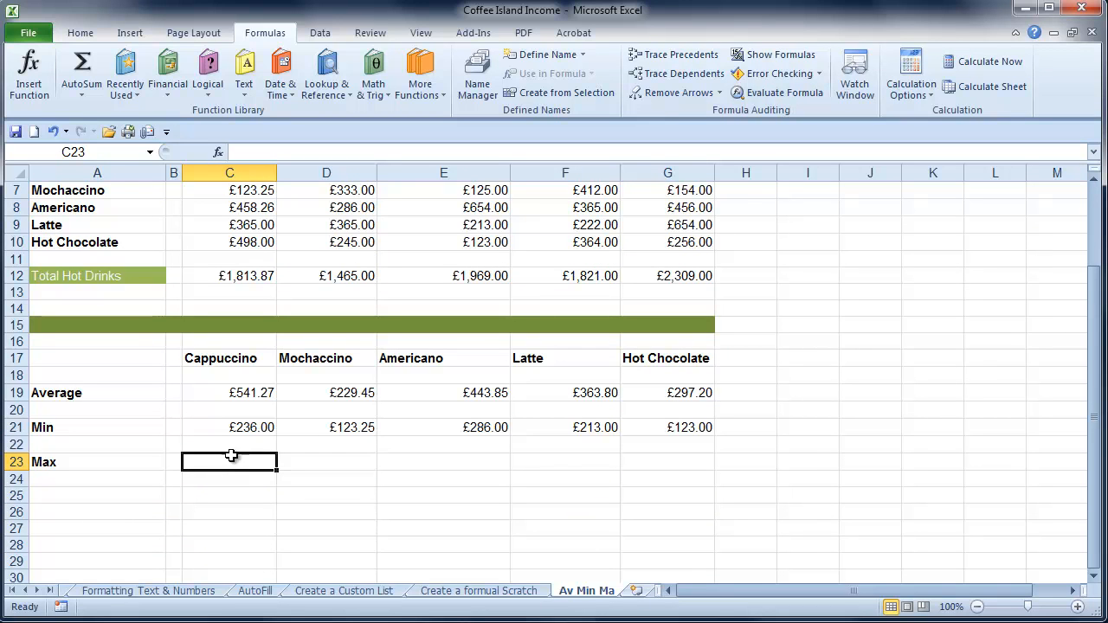
click(82, 95)
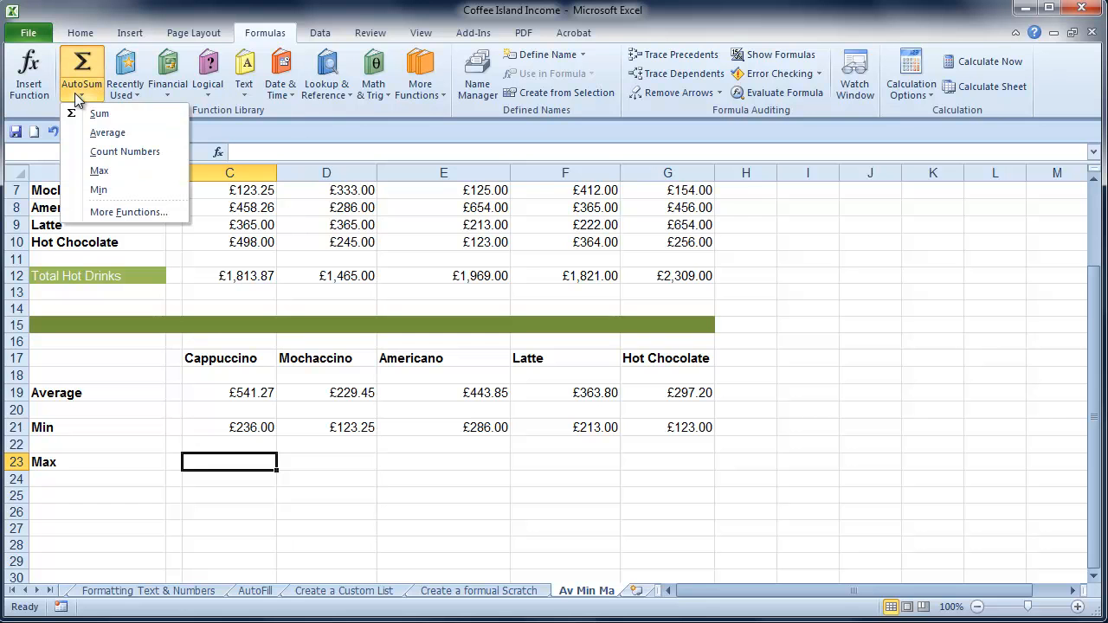
click(99, 170)
scroll(943, 402, up, 2)
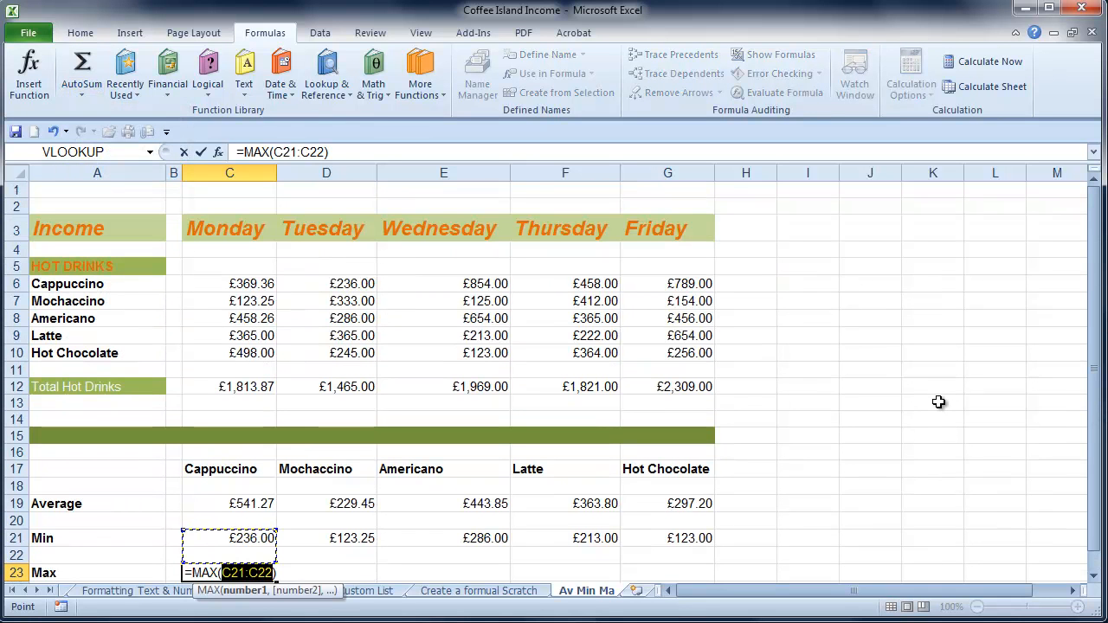
drag(217, 285, 669, 289)
key(Return)
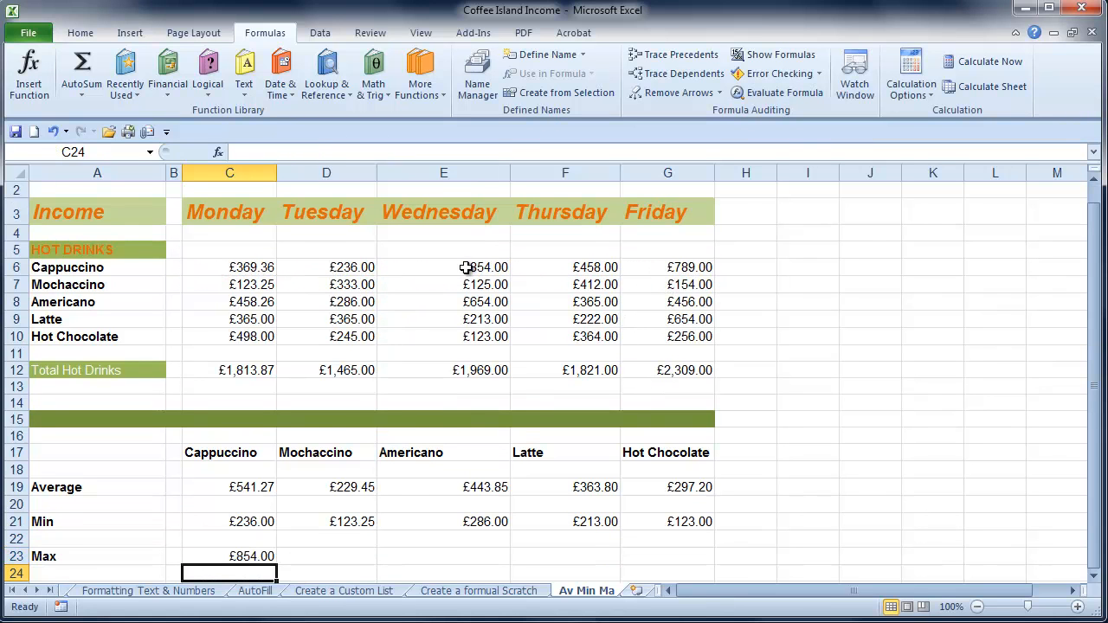
Calculate the Mochaccino maximum in cell D23 with the Max function over C7:G7
click(348, 555)
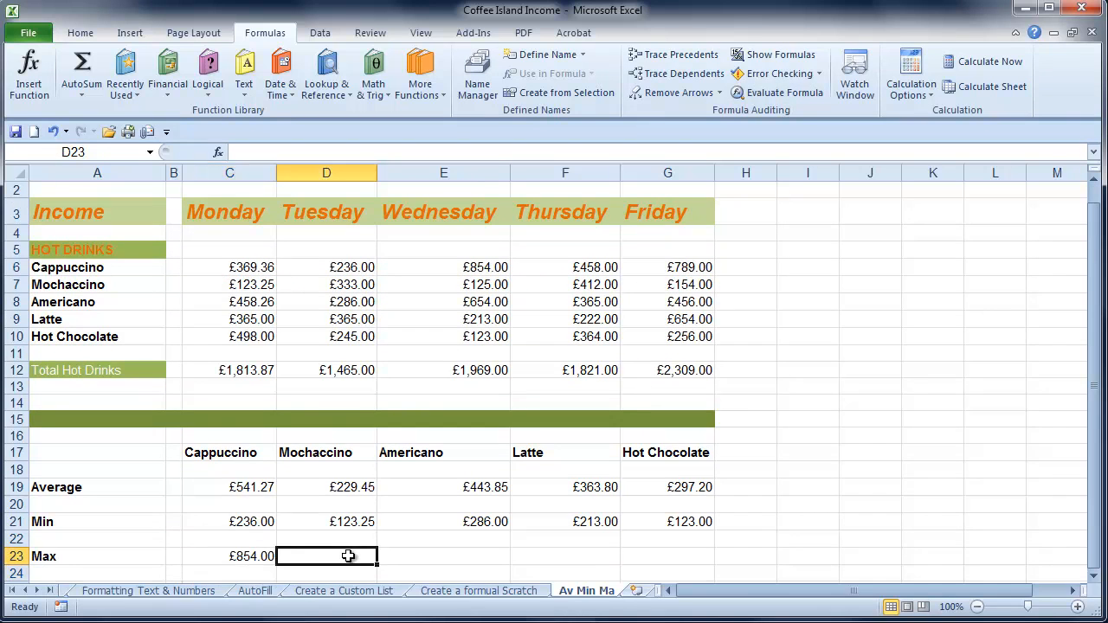
click(81, 92)
click(97, 171)
drag(255, 286, 637, 288)
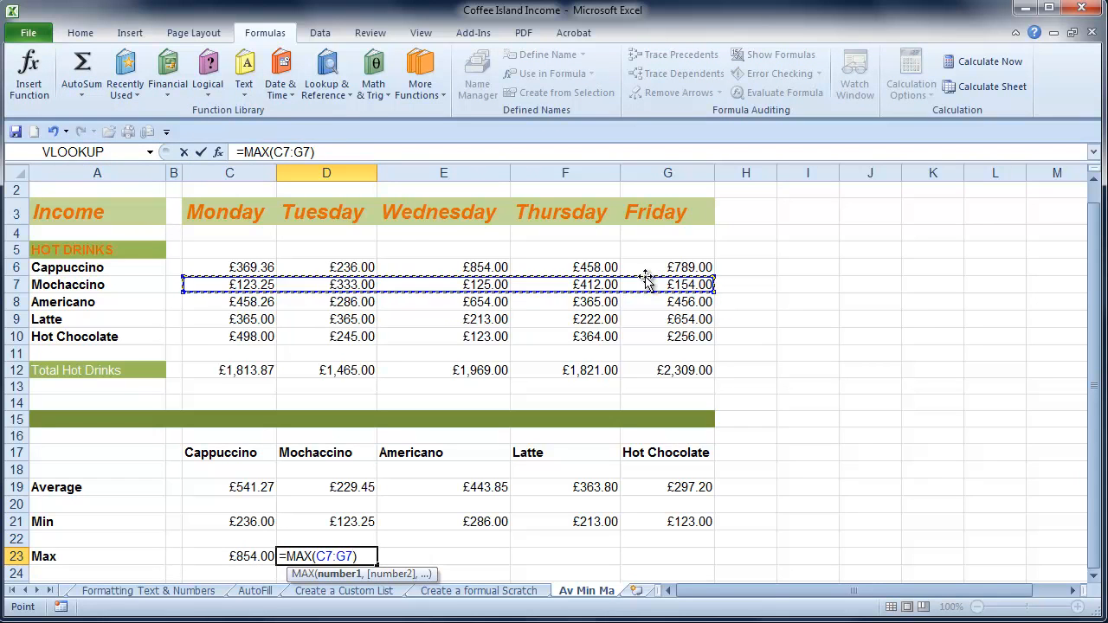
key(Return)
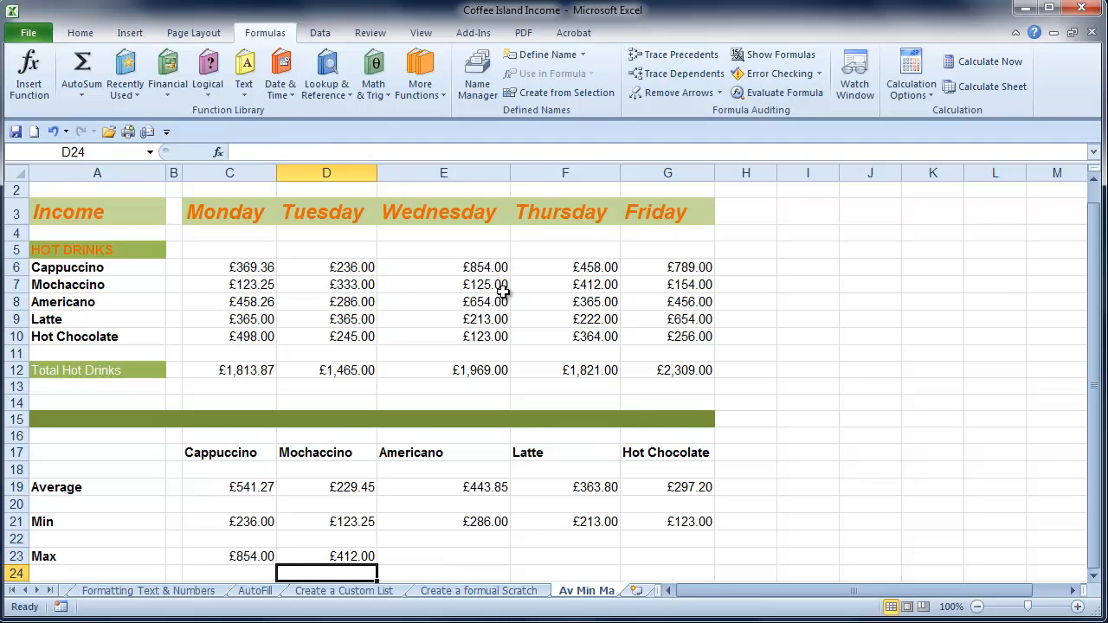
Calculate the Americano maximum in cell E23 with the Max function over C8:G8
click(469, 555)
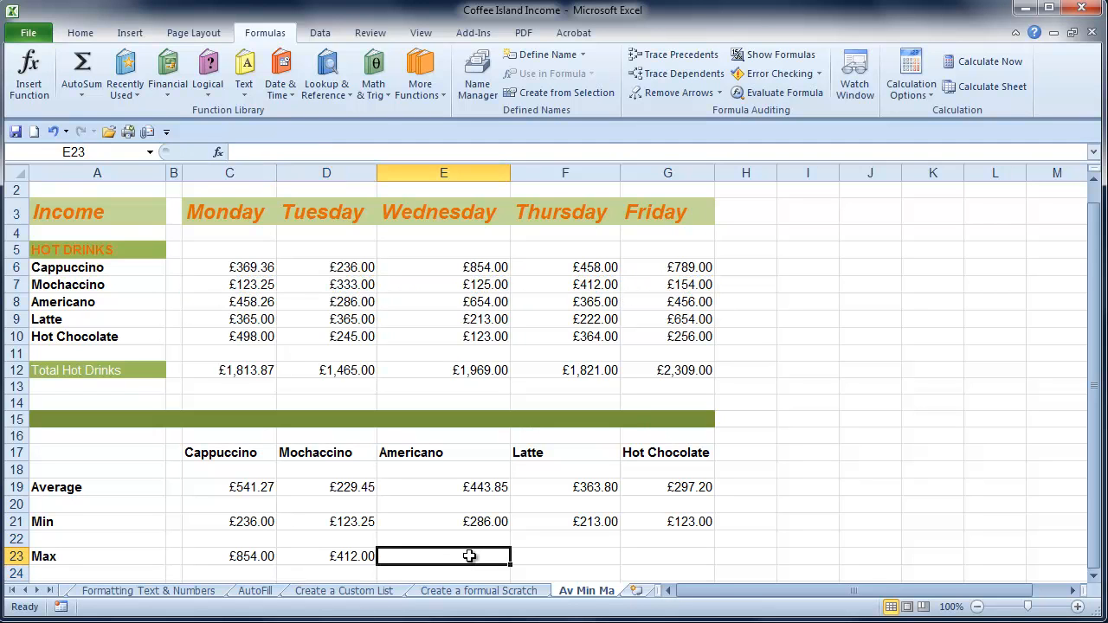
click(81, 92)
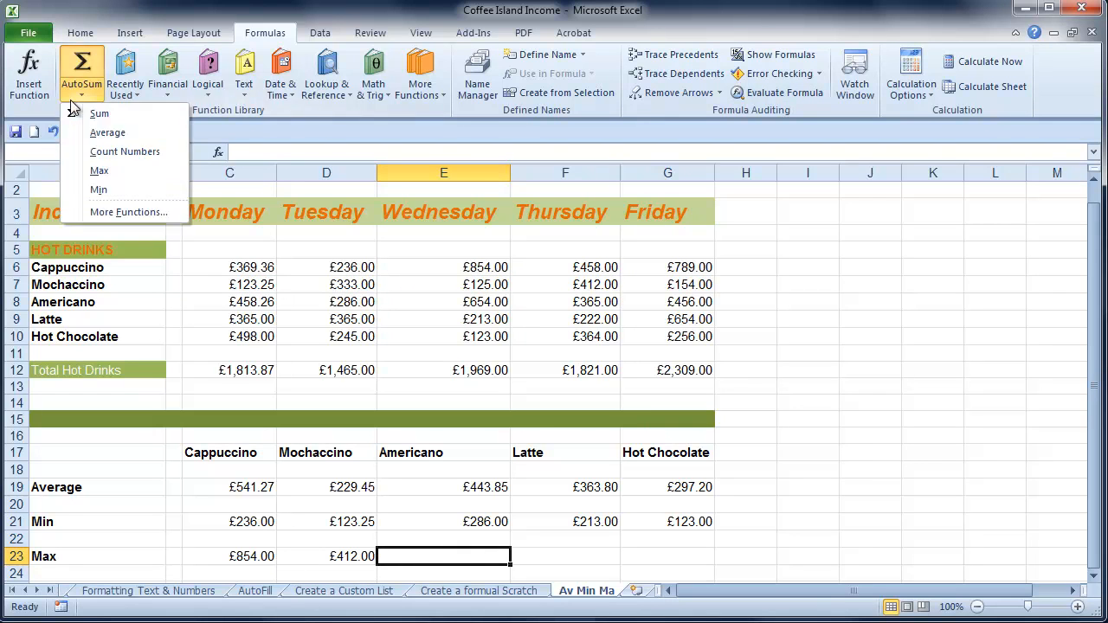
click(102, 173)
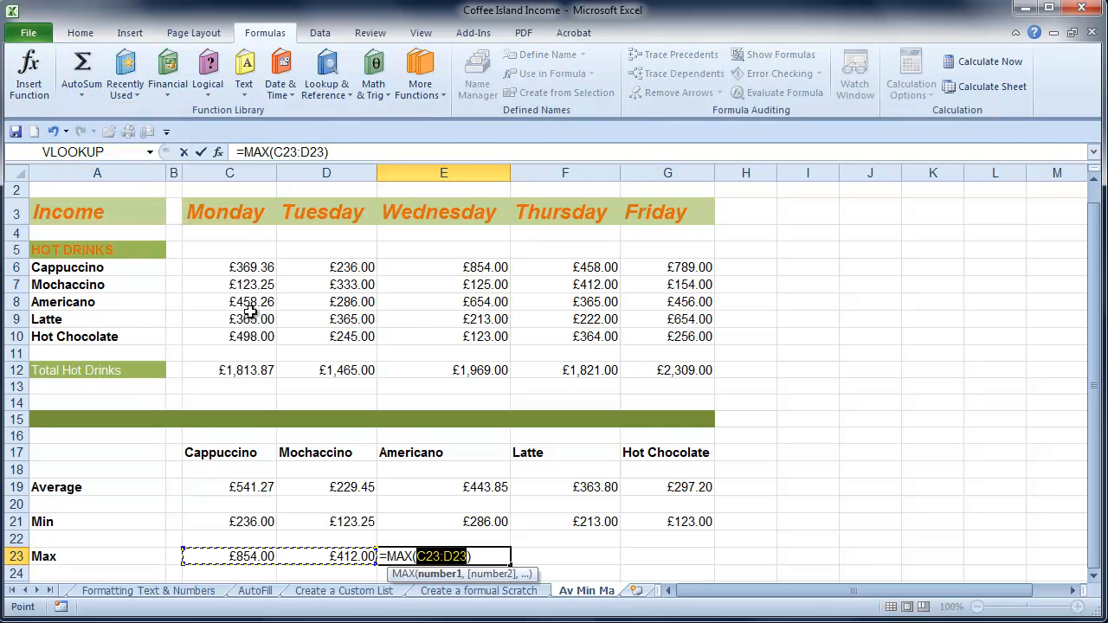
drag(255, 306, 650, 307)
key(Return)
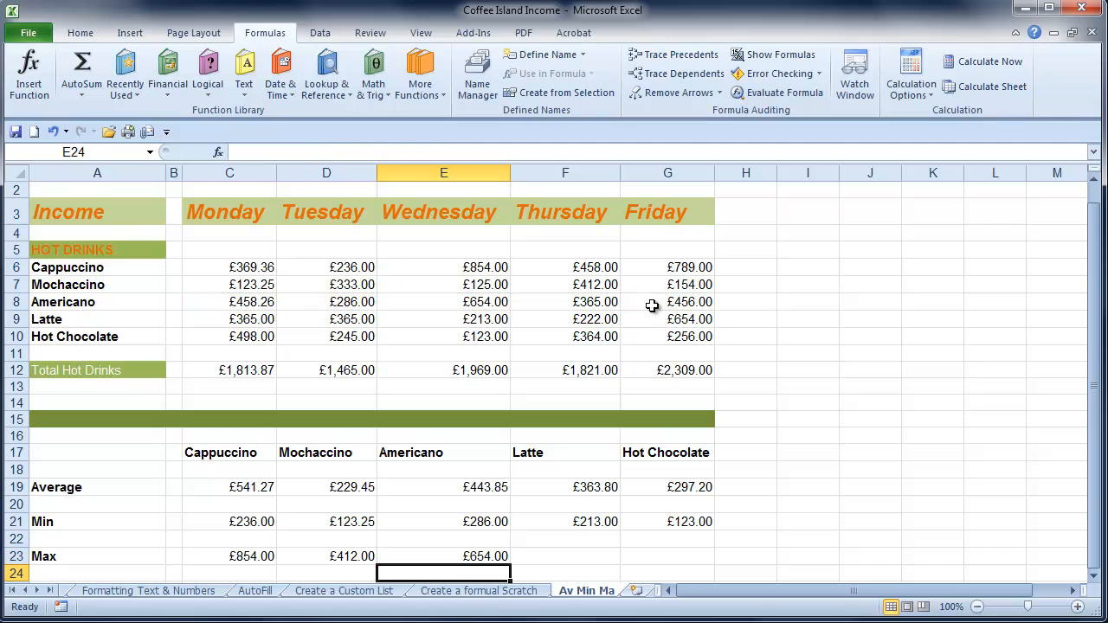
Calculate the Latte maximum in cell F23 with the Max function over C9:G9
click(579, 554)
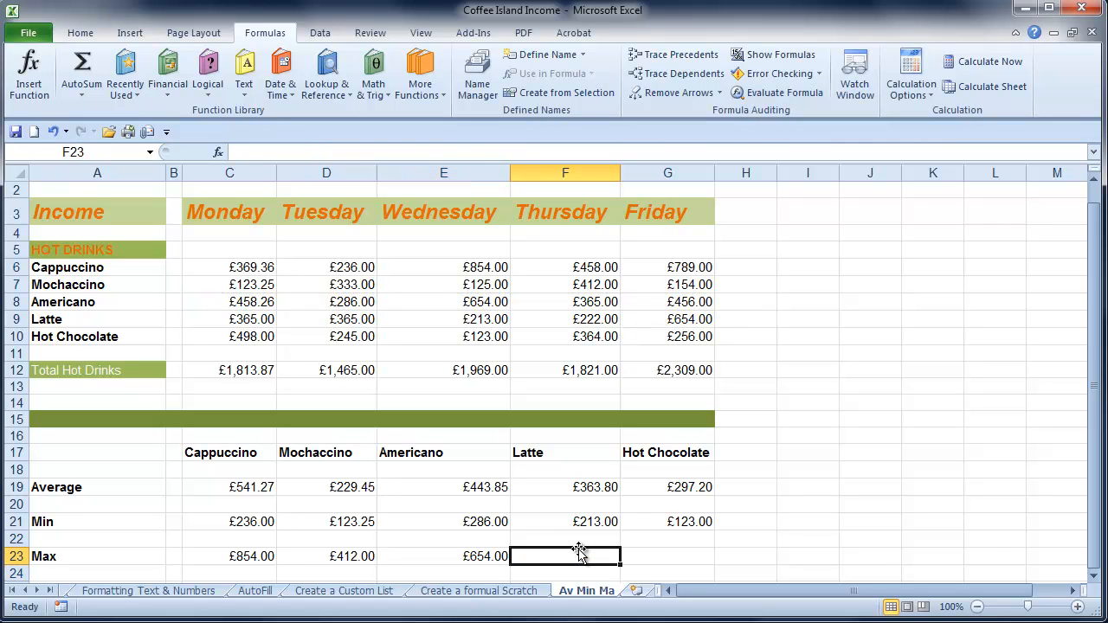
click(82, 95)
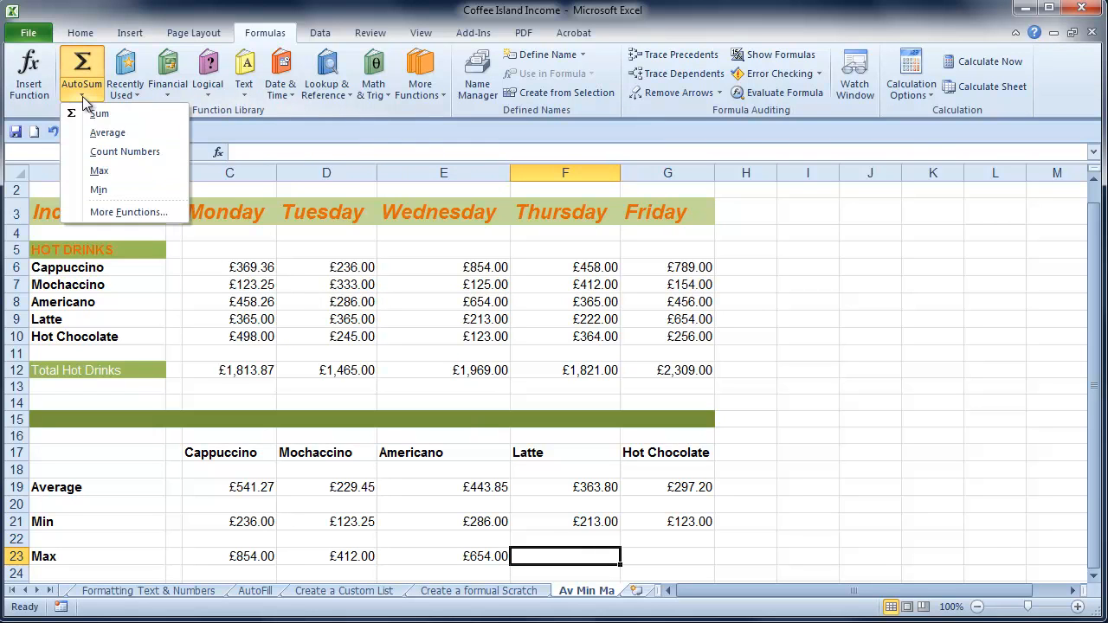
click(99, 171)
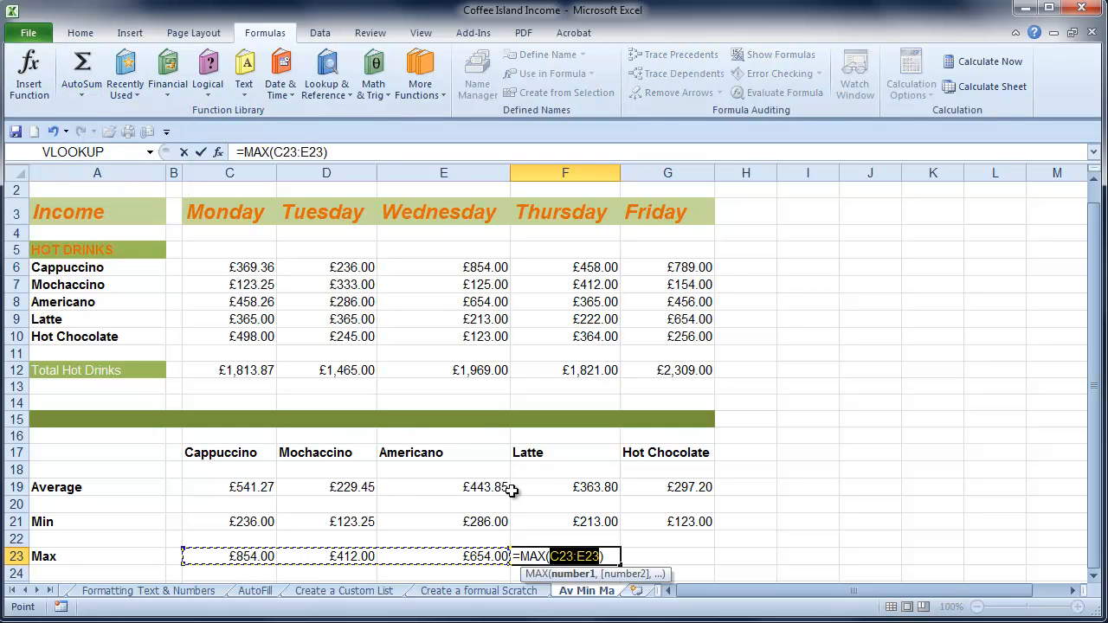
drag(249, 320, 677, 317)
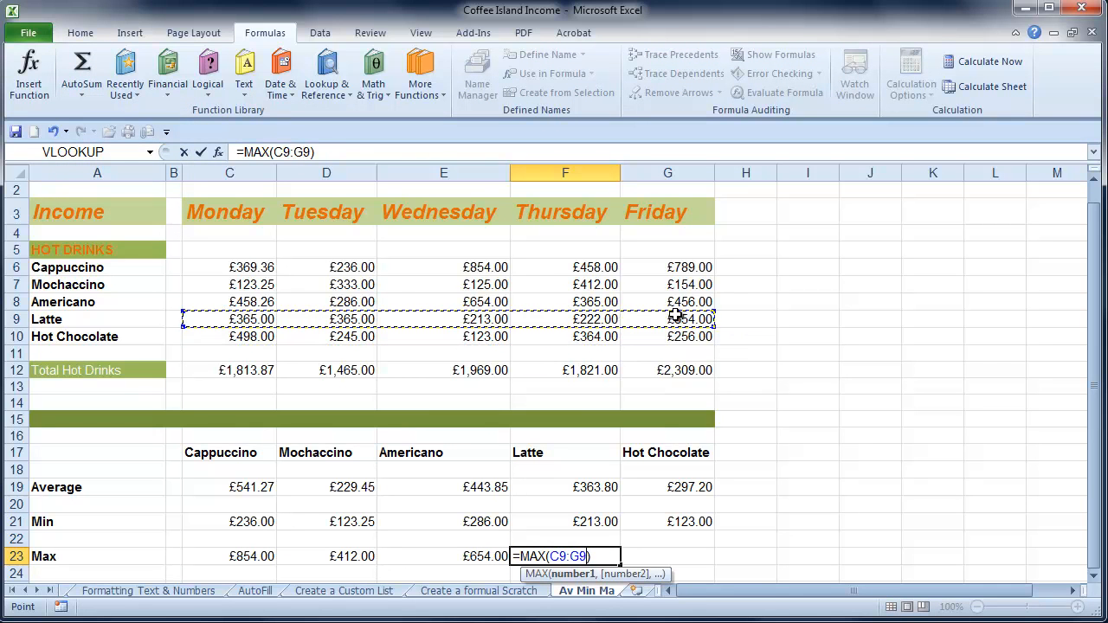
key(Return)
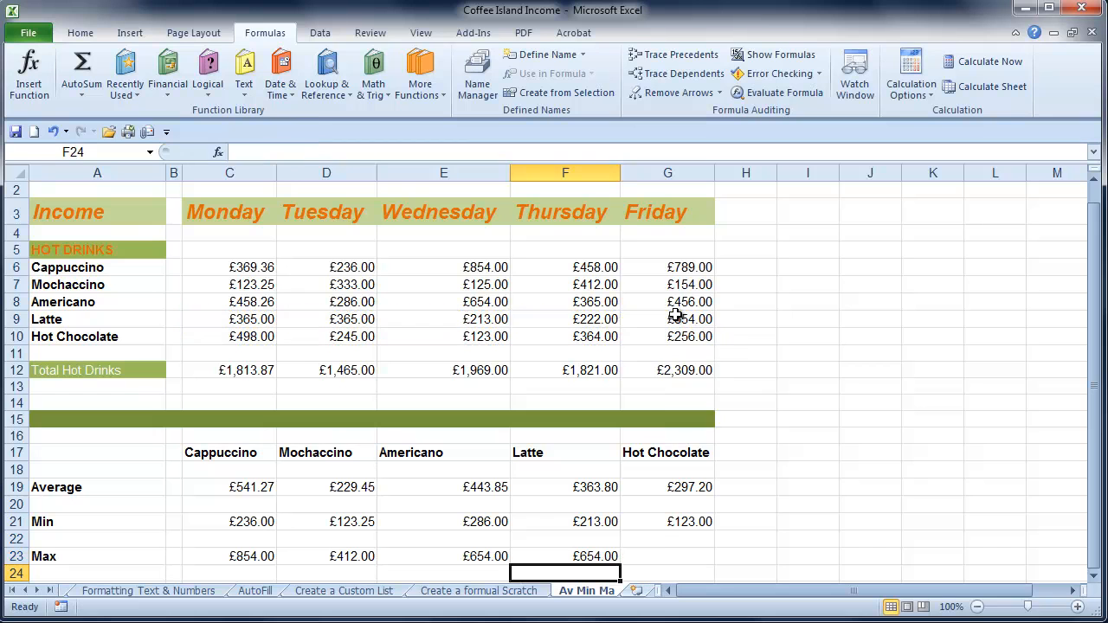
click(575, 555)
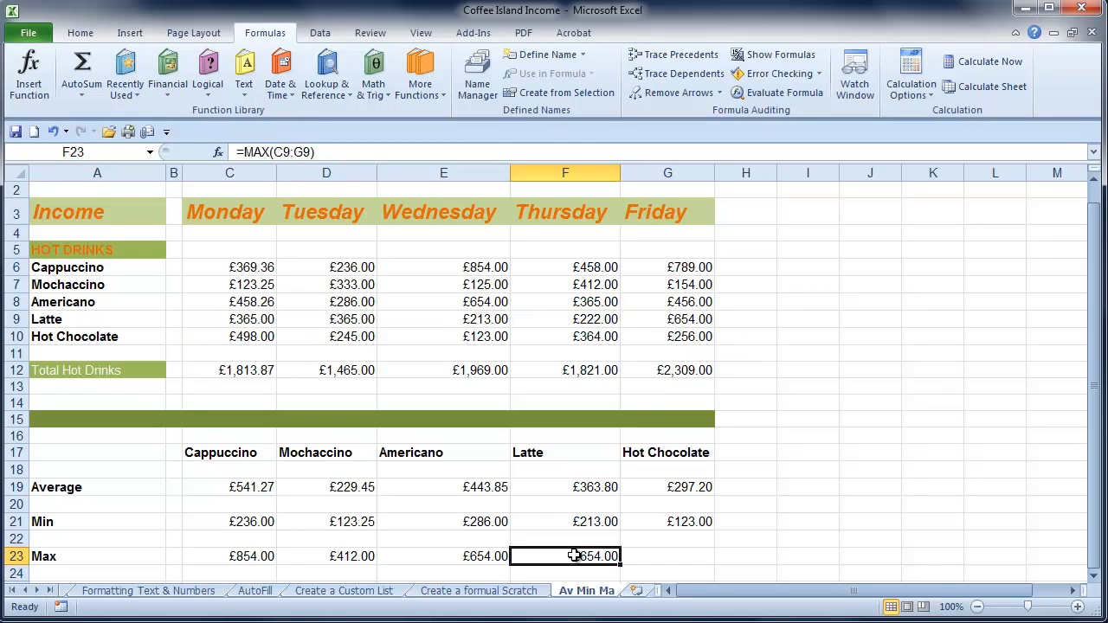
Re-enter the Latte maximum in cell F23 using the Max function over C9:G9
click(674, 551)
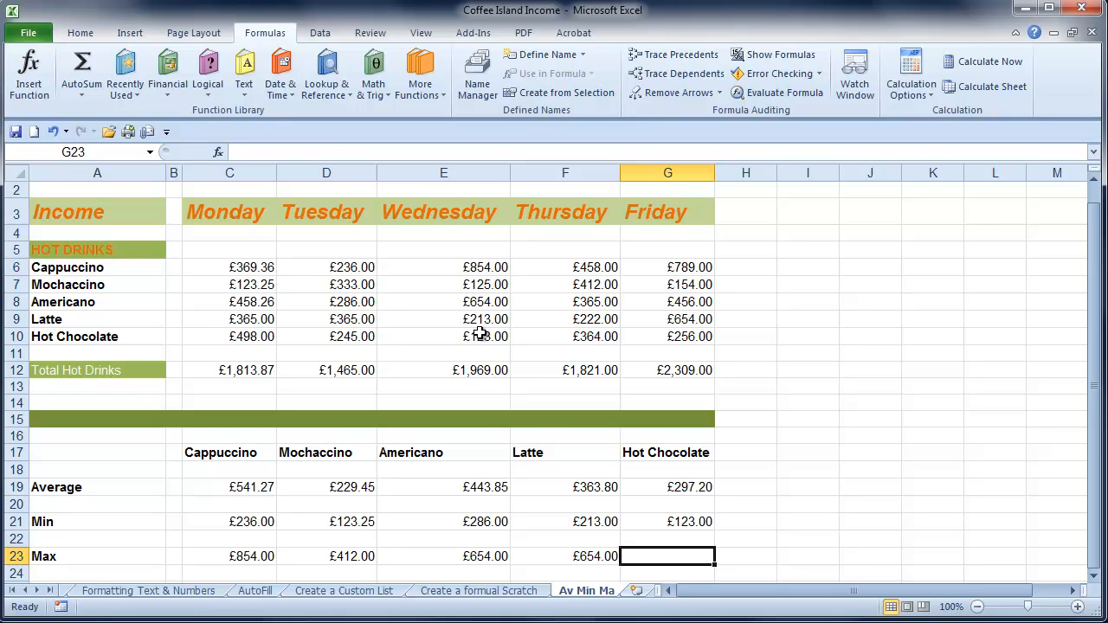
click(572, 558)
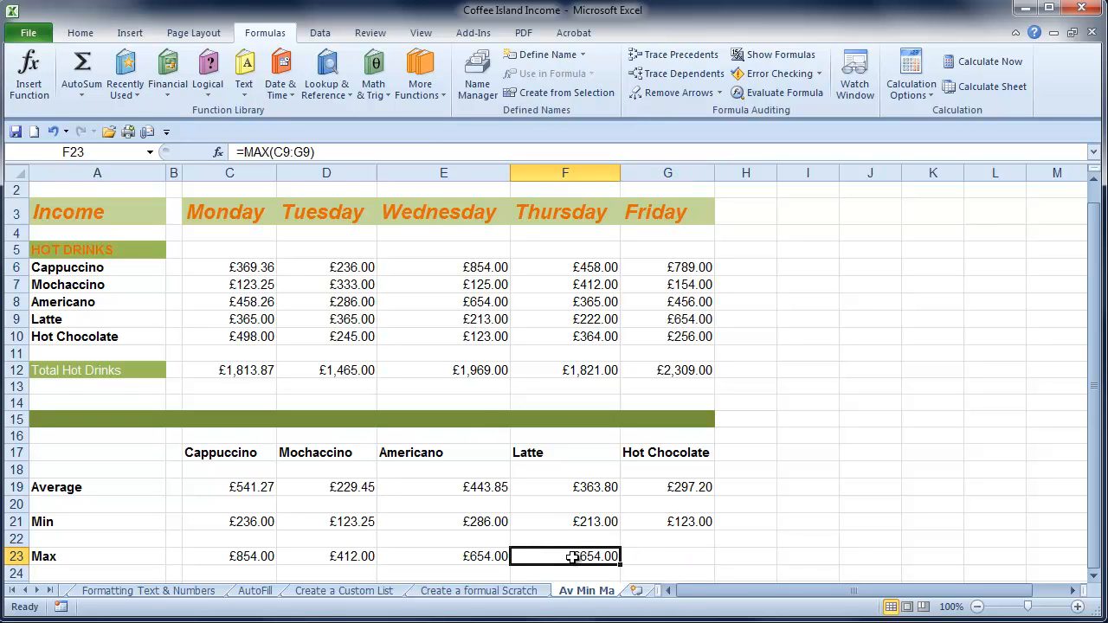
click(83, 96)
click(97, 173)
drag(235, 317, 643, 318)
key(Return)
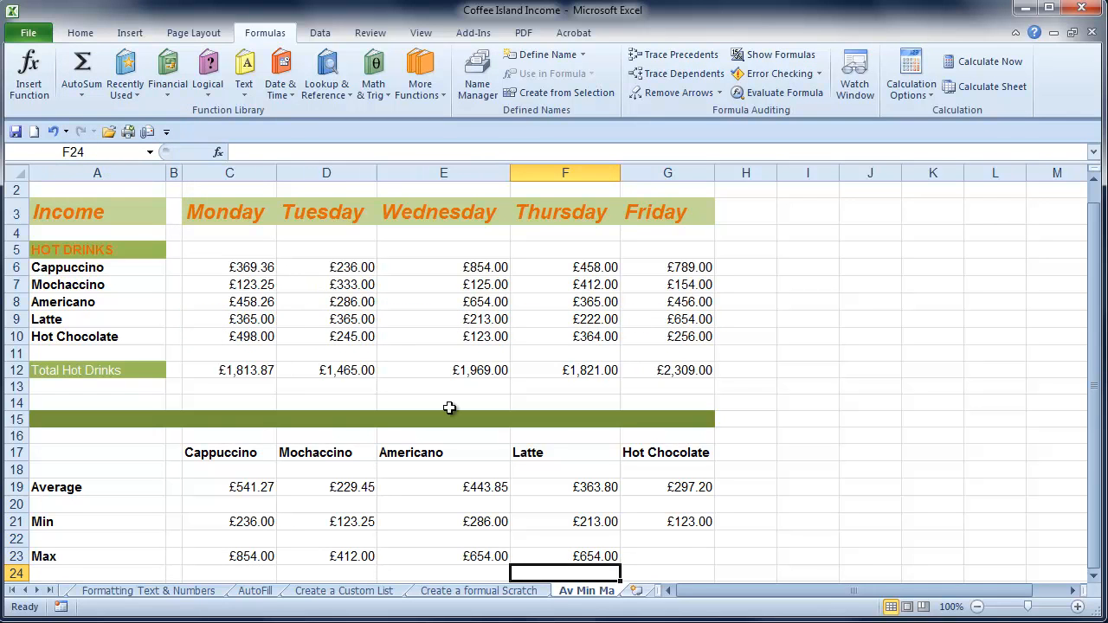
Calculate the Hot Chocolate maximum in cell G23 with the Max function over C10:G10
click(674, 556)
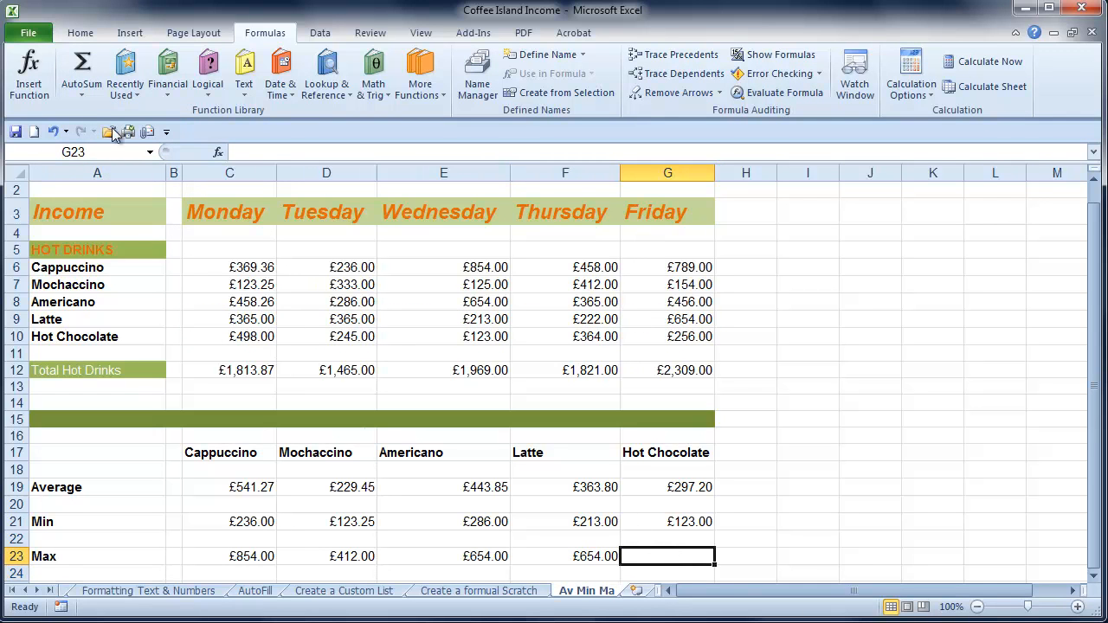
click(83, 95)
click(101, 170)
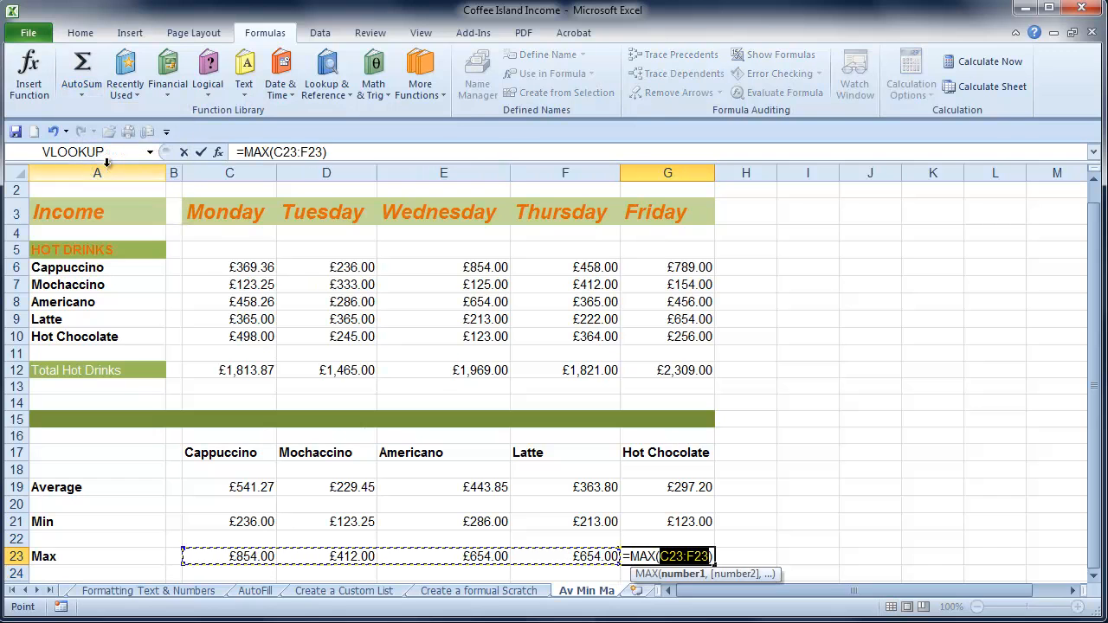
drag(246, 340, 625, 334)
key(Return)
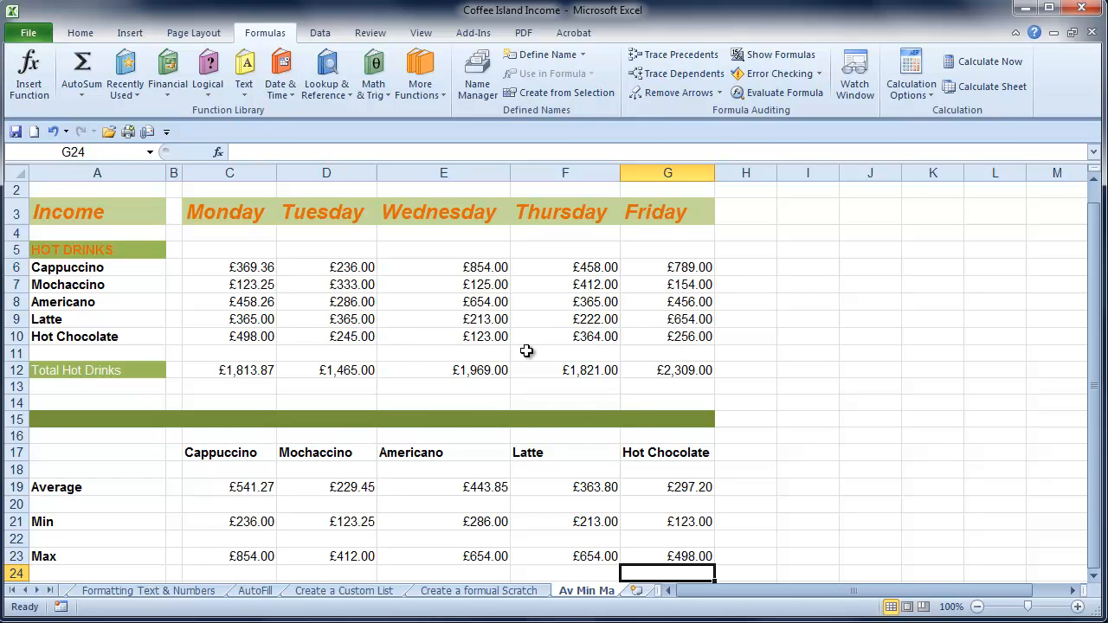
scroll(838, 485, down, 1)
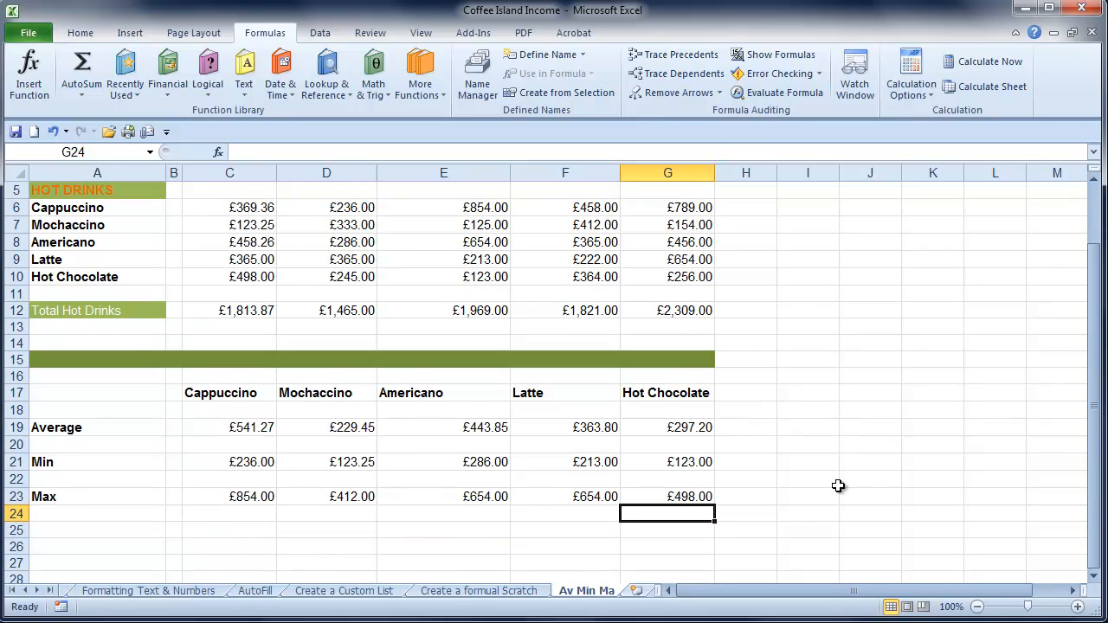
click(465, 544)
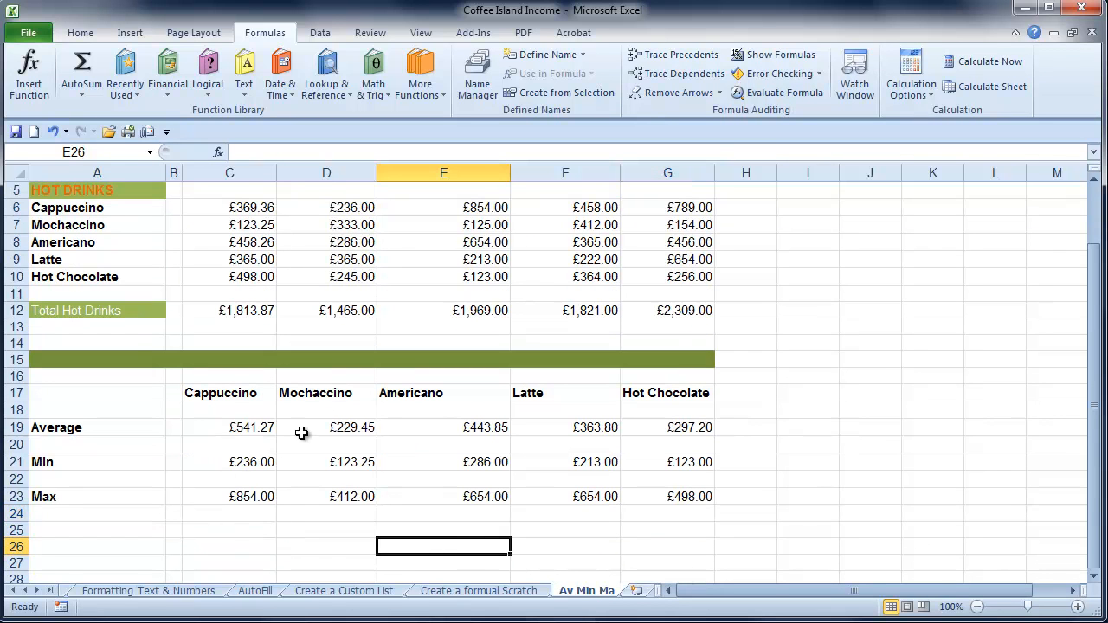